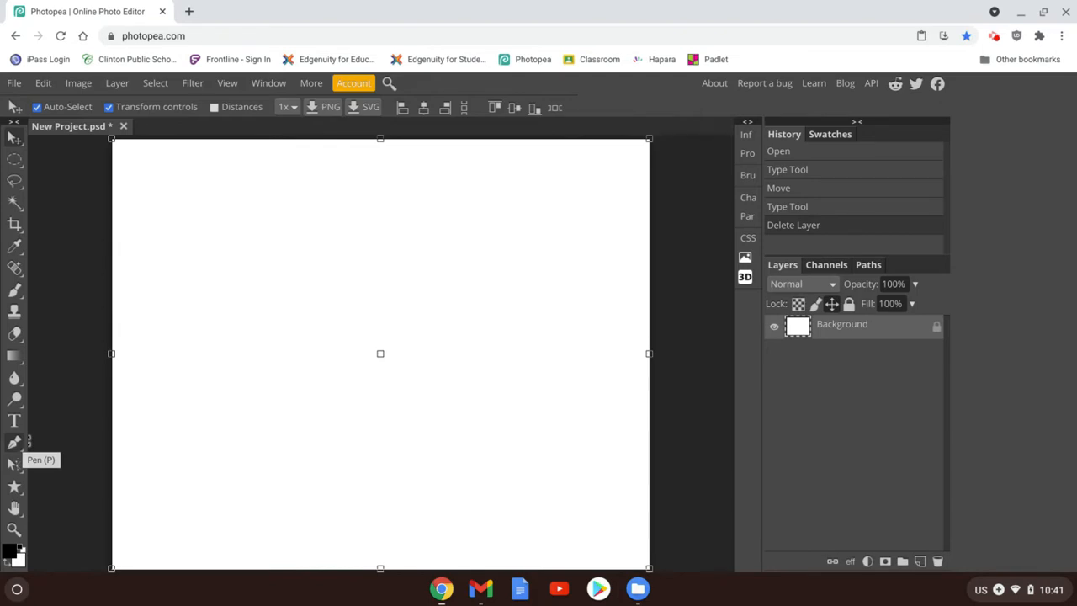
- Draw an open wavy path across the lower part of the canvas with the Pen tool in Path mode, starting with a short straight segment
{"action": "left_click", "coordinate": [14, 442]}
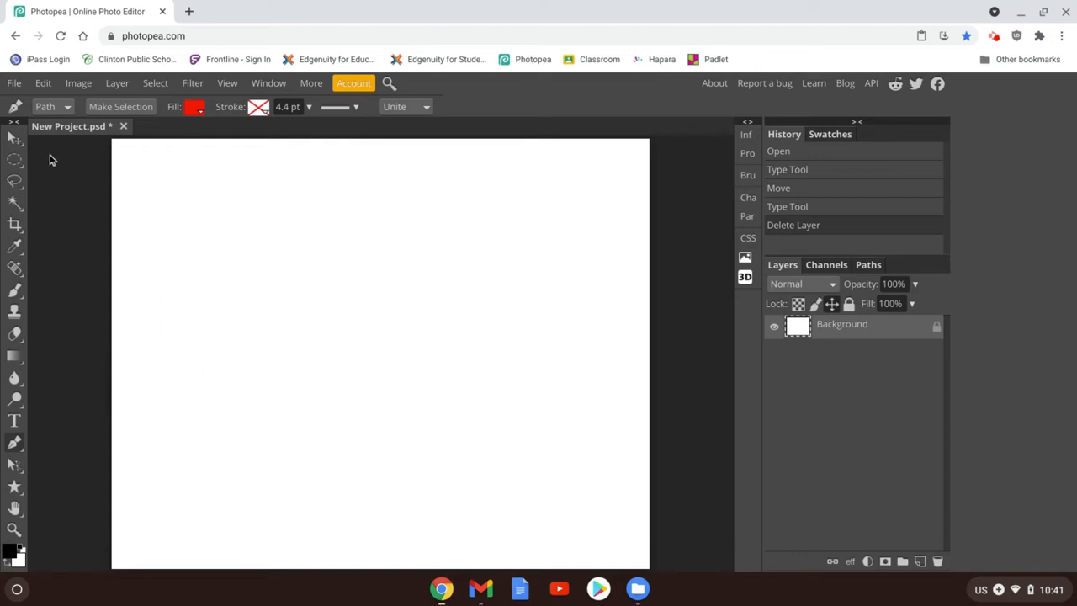
{"action": "left_click", "coordinate": [66, 109]}
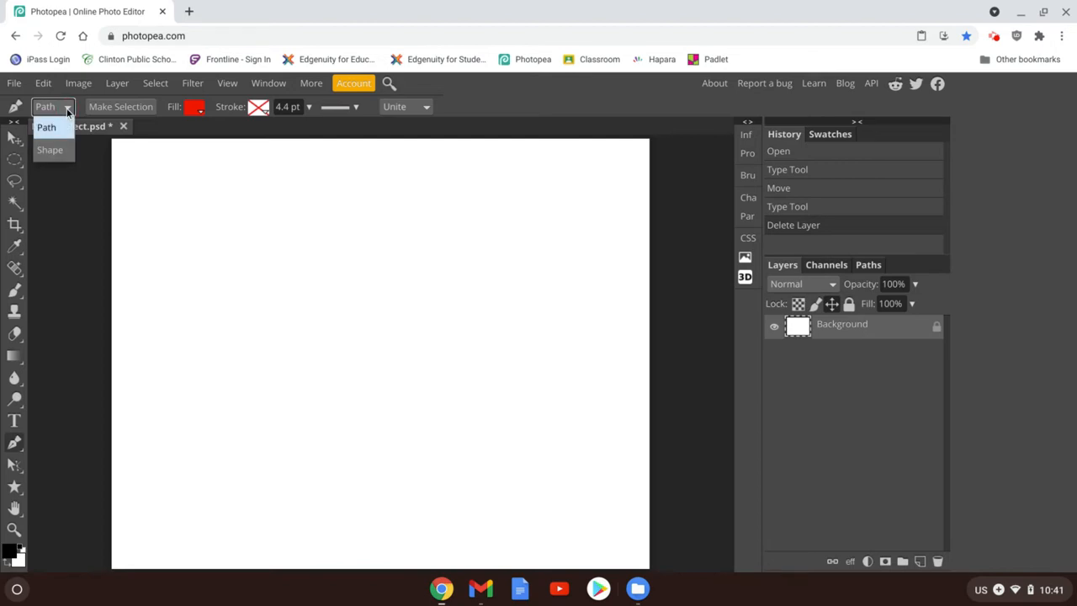
{"action": "left_click", "coordinate": [53, 150]}
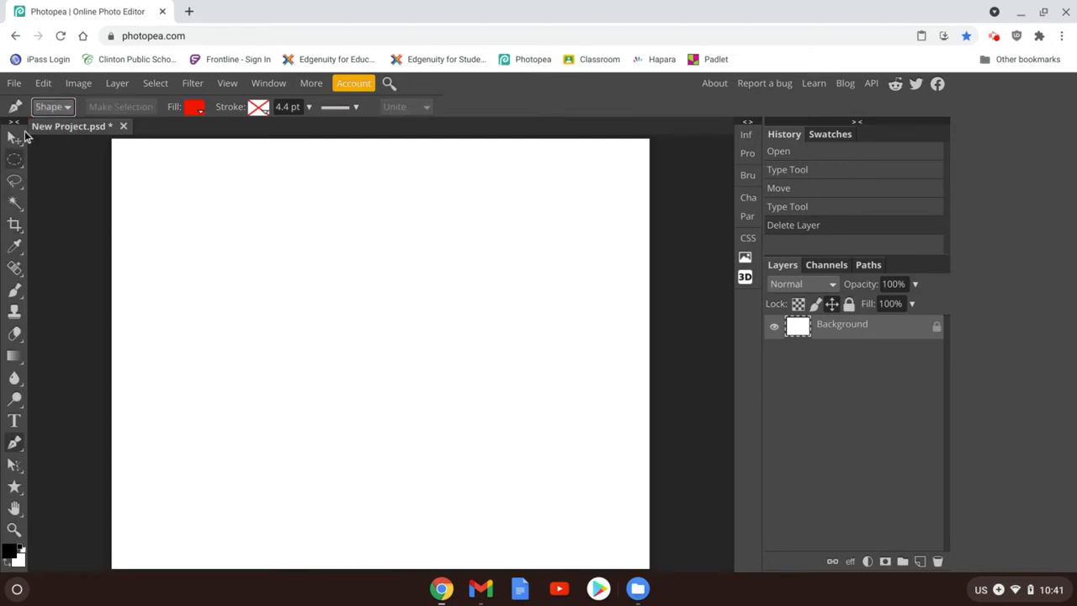
{"action": "left_click", "coordinate": [67, 109]}
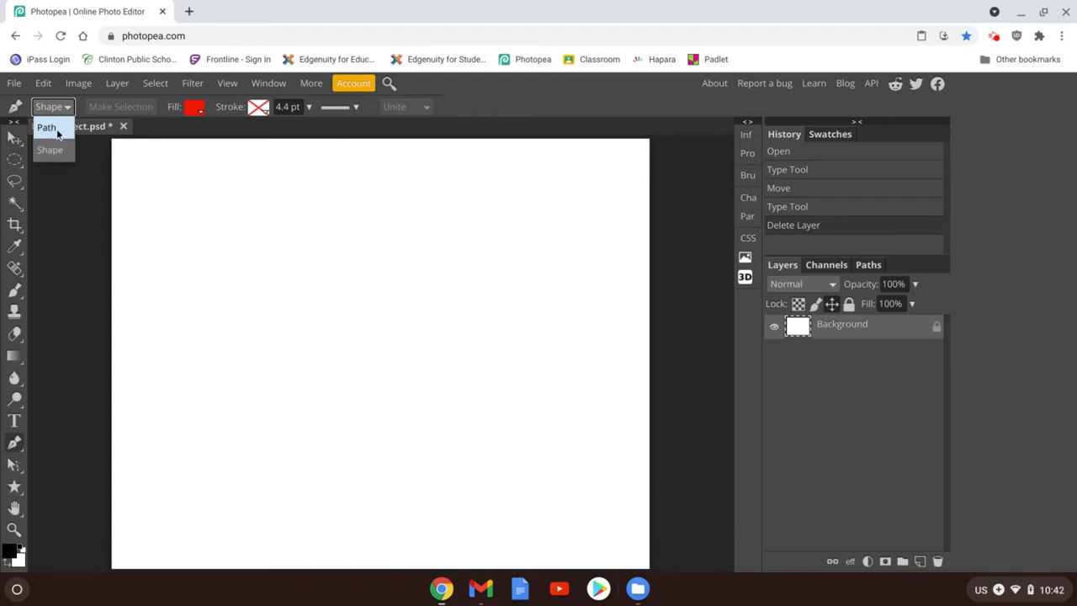
{"action": "left_click", "coordinate": [57, 133]}
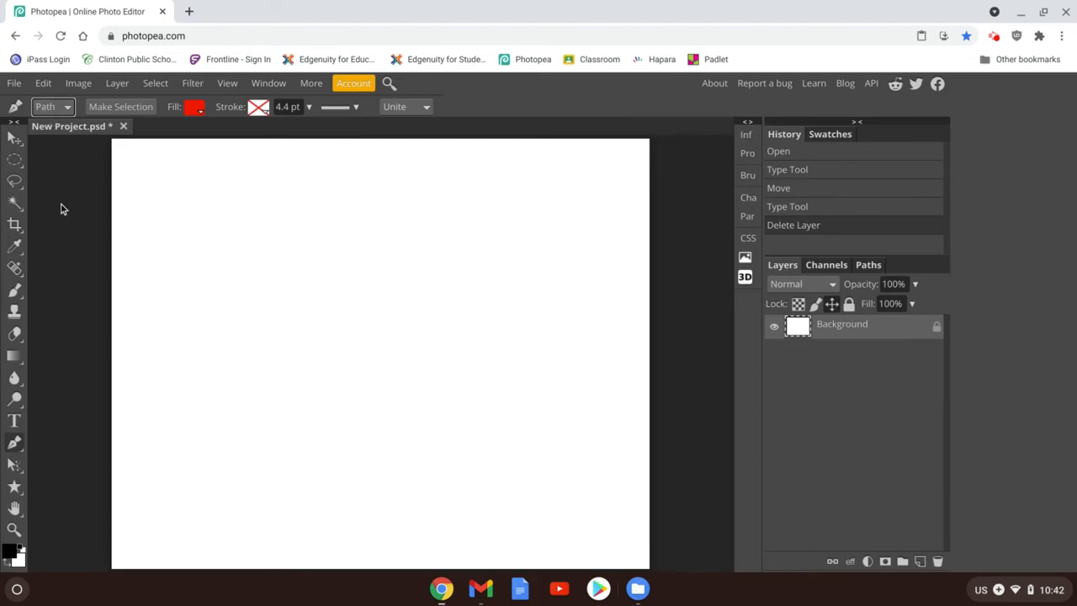
{"action": "left_click", "coordinate": [143, 527]}
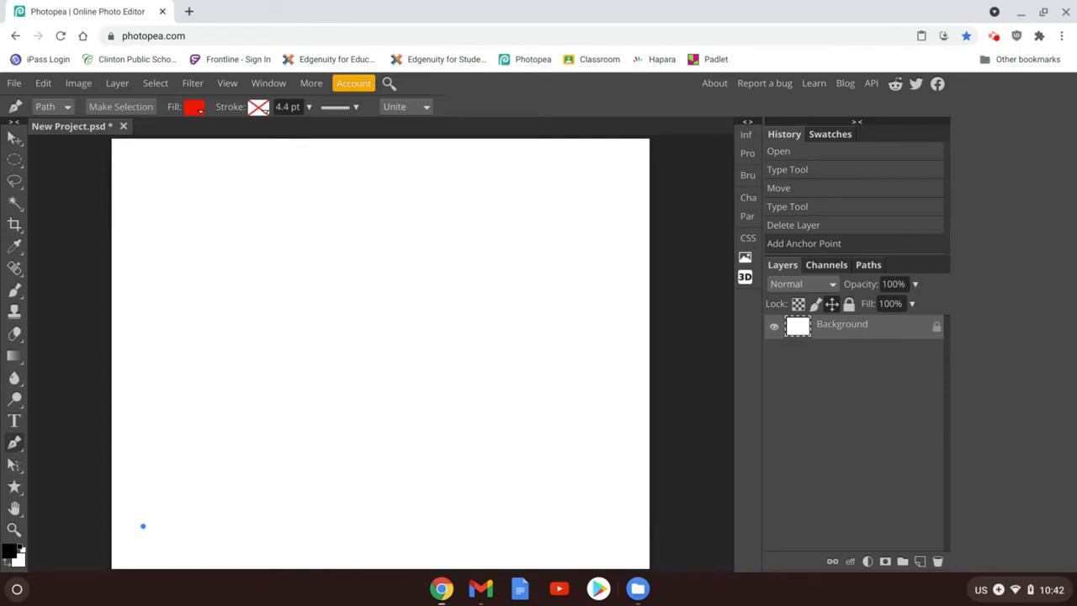
{"action": "left_click", "coordinate": [200, 526]}
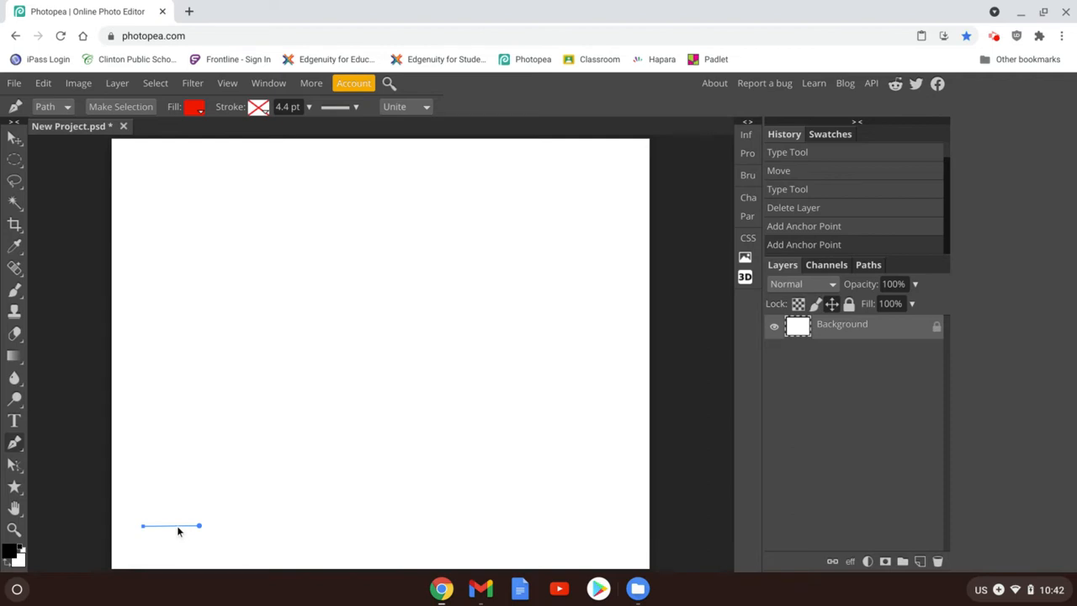
{"action": "left_click", "coordinate": [276, 530]}
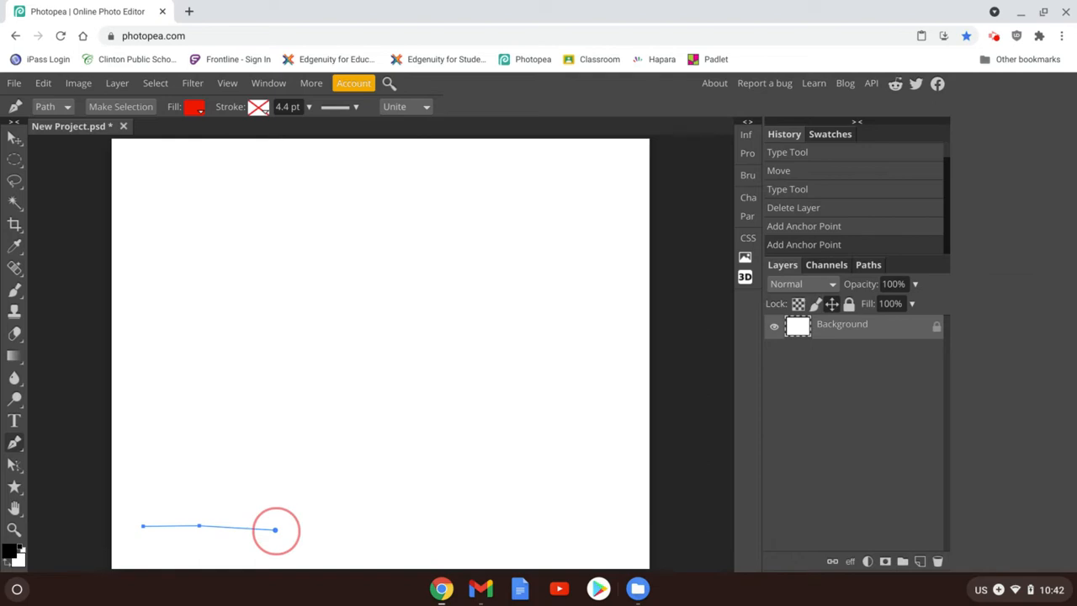
{"action": "left_click_drag", "start_coordinate": [276, 530], "coordinate": [382, 539]}
{"action": "left_click_drag", "start_coordinate": [474, 535], "coordinate": [540, 482]}
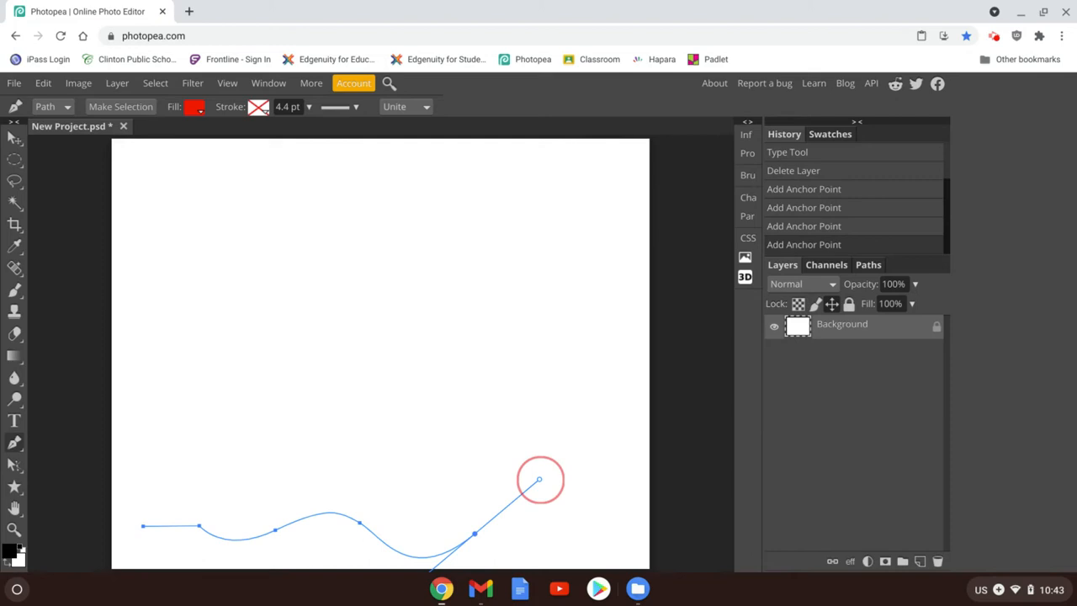
{"action": "left_click_drag", "start_coordinate": [539, 480], "coordinate": [539, 480]}
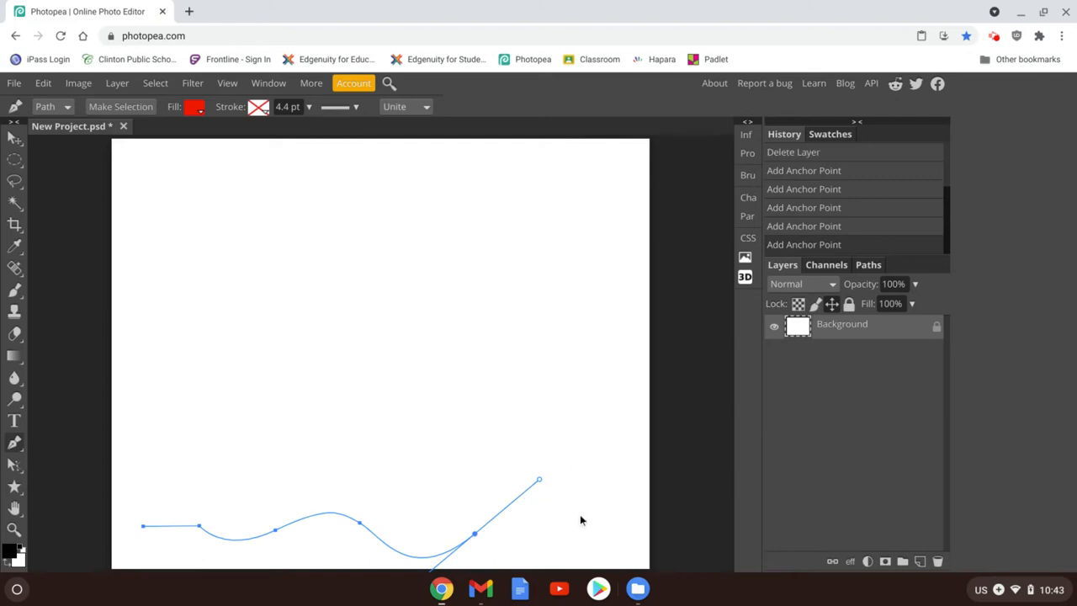
{"action": "left_click_drag", "start_coordinate": [591, 533], "coordinate": [611, 555]}
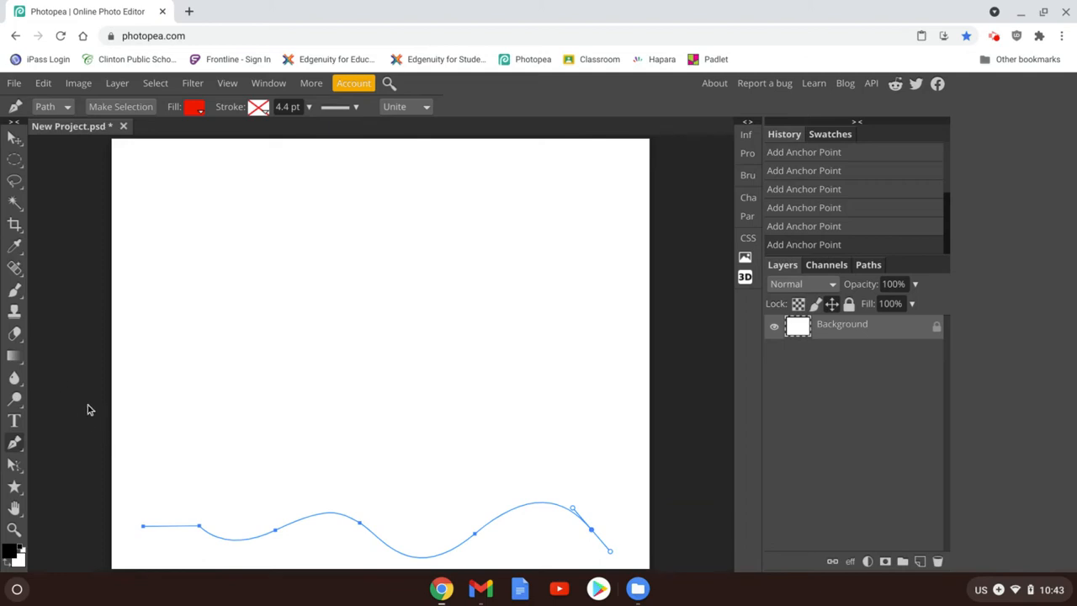
- Add the teacher's title and surname as text that follows the wavy path, starting near the path's left end
{"action": "left_click", "coordinate": [13, 422]}
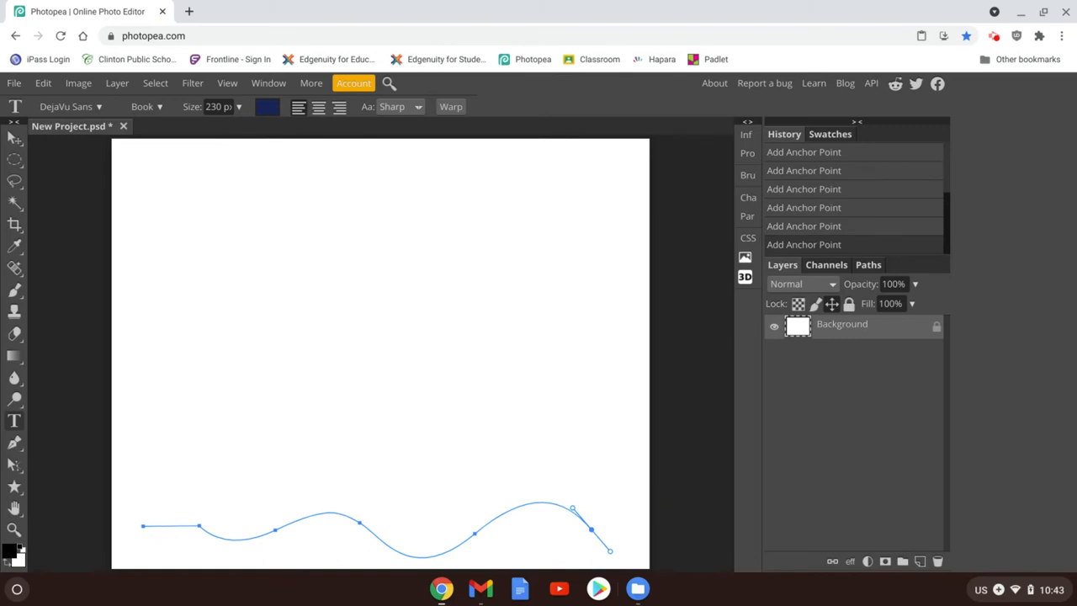
{"action": "left_click", "coordinate": [151, 526]}
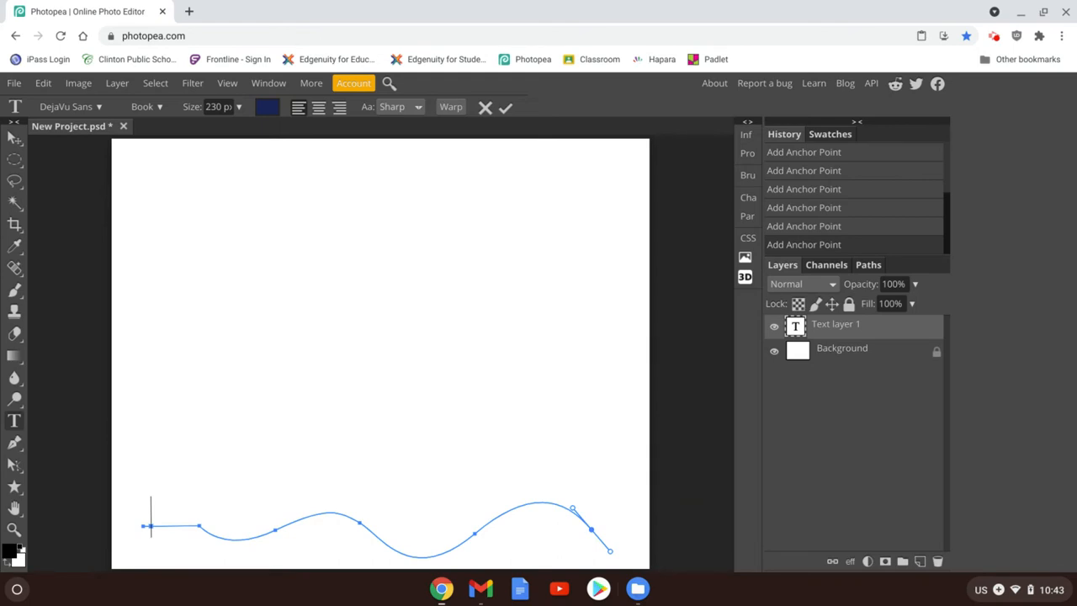
{"action": "type", "text": "Ms. Don"}
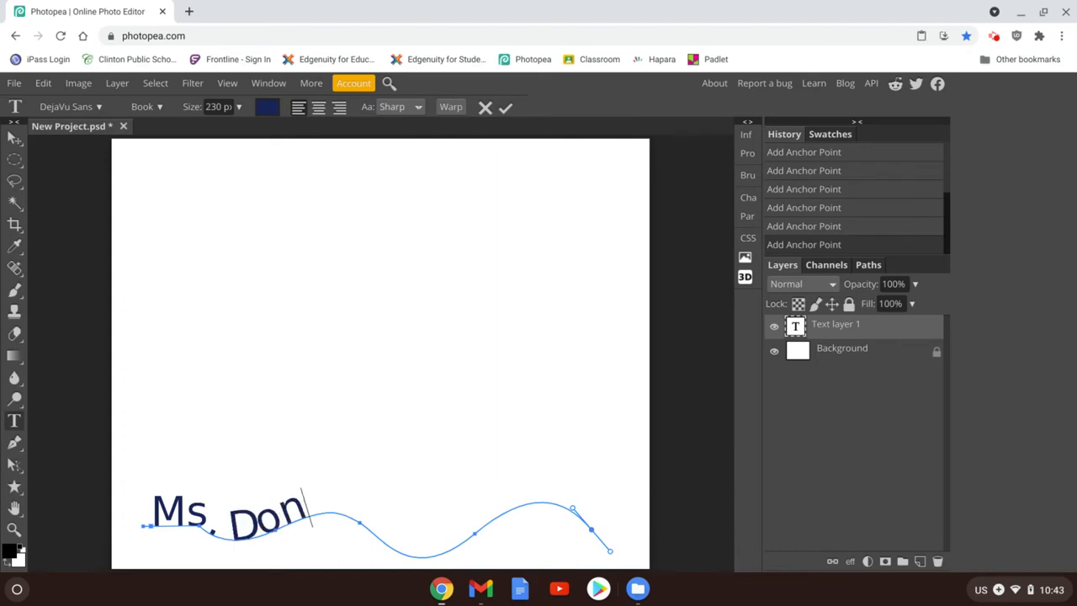
{"action": "type", "text": "sbach-"}
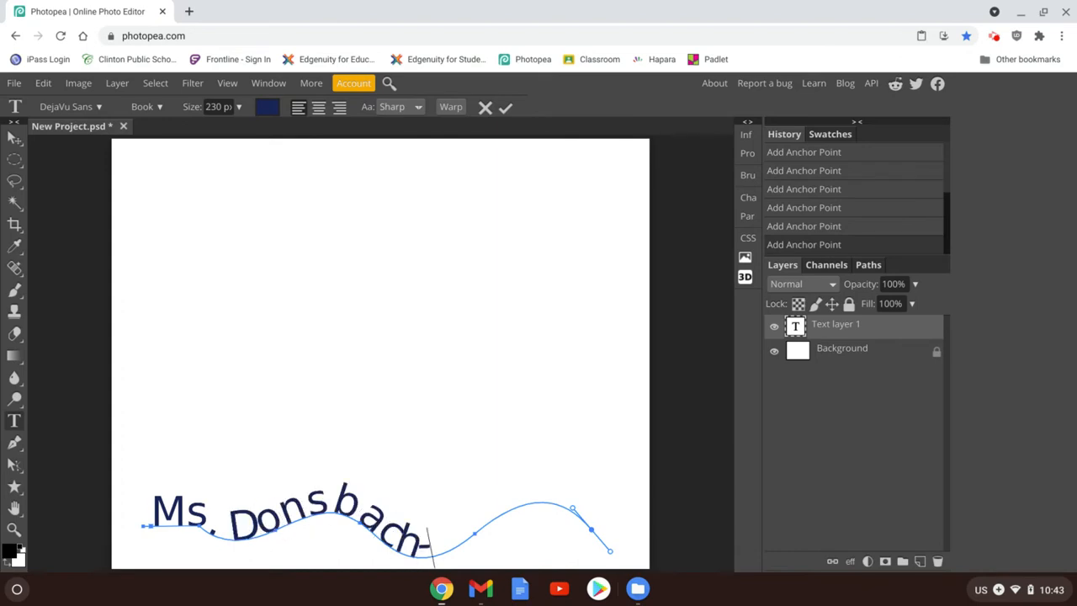
{"action": "type", "text": "Wilhel"}
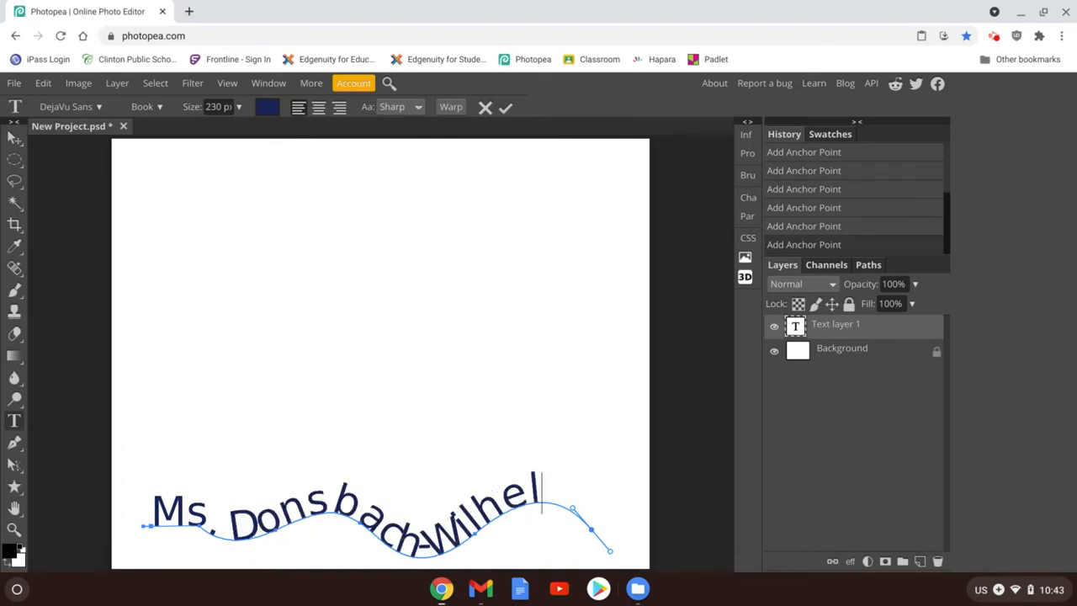
{"action": "type", "text": "ms"}
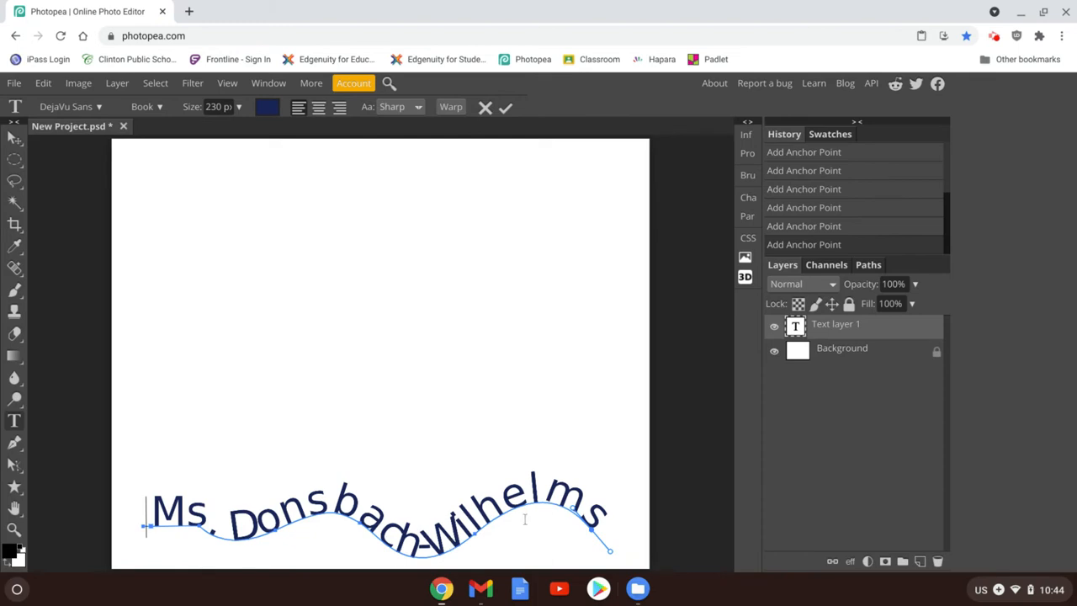
- Set the font size of the name on the wavy path to 200 px
{"action": "left_click", "coordinate": [599, 518]}
{"action": "left_click_drag", "start_coordinate": [160, 515], "coordinate": [625, 543]}
{"action": "double_click", "coordinate": [215, 109]}
{"action": "type", "text": "200"}
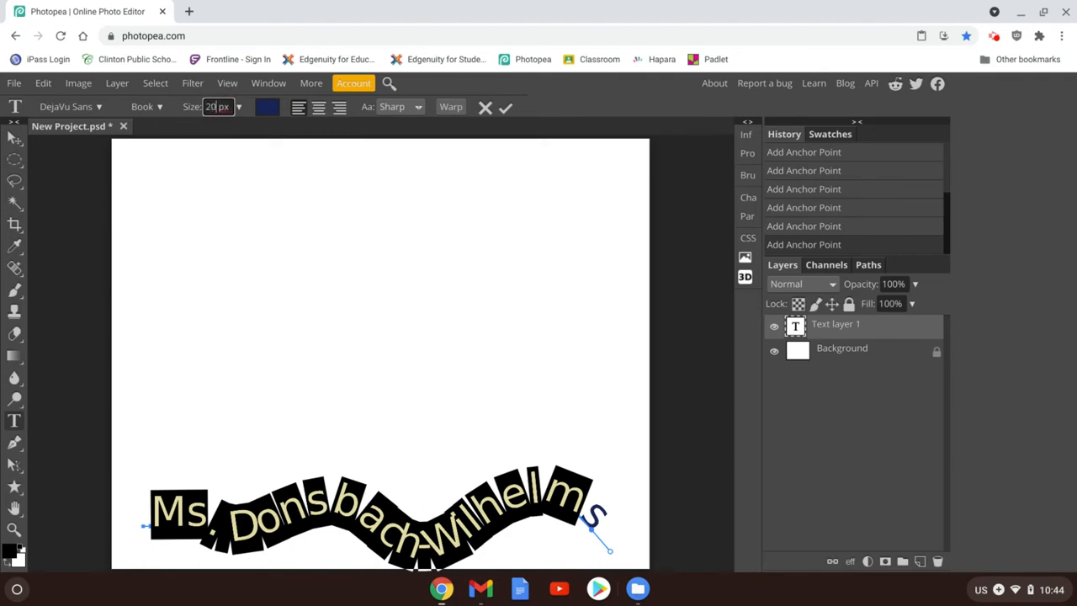
{"action": "key", "text": "Return"}
{"action": "double_click", "coordinate": [531, 488]}
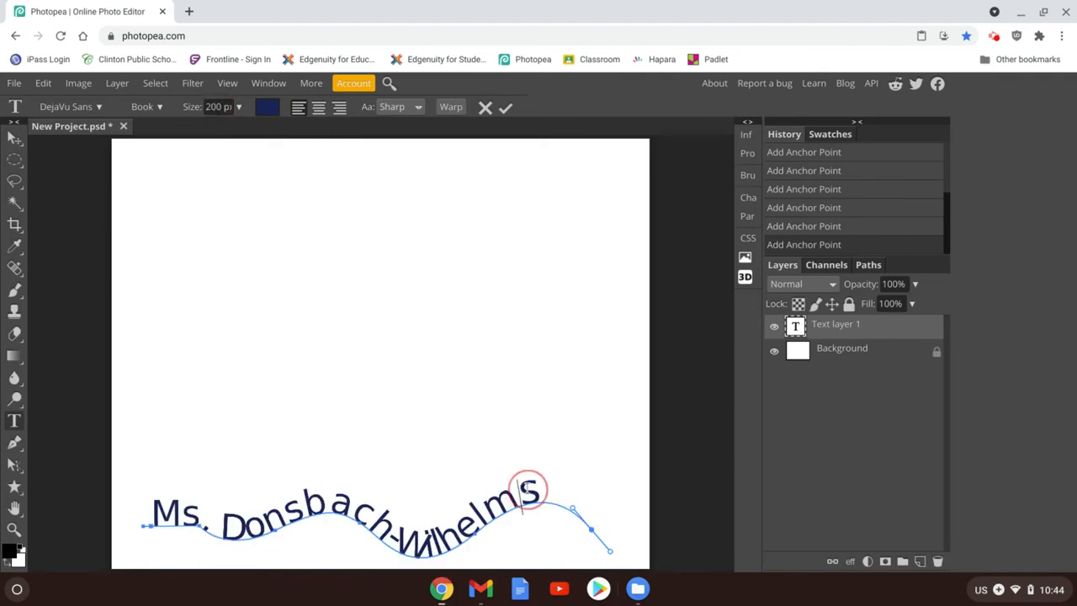
{"action": "double_click", "coordinate": [210, 107]}
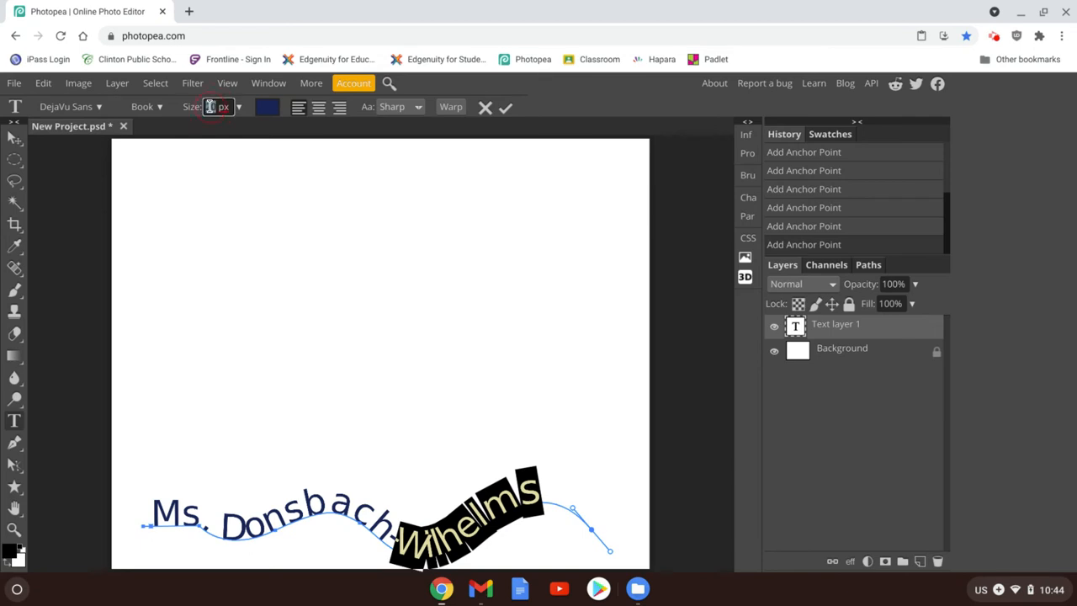
{"action": "type", "text": "200"}
{"action": "left_click", "coordinate": [422, 508]}
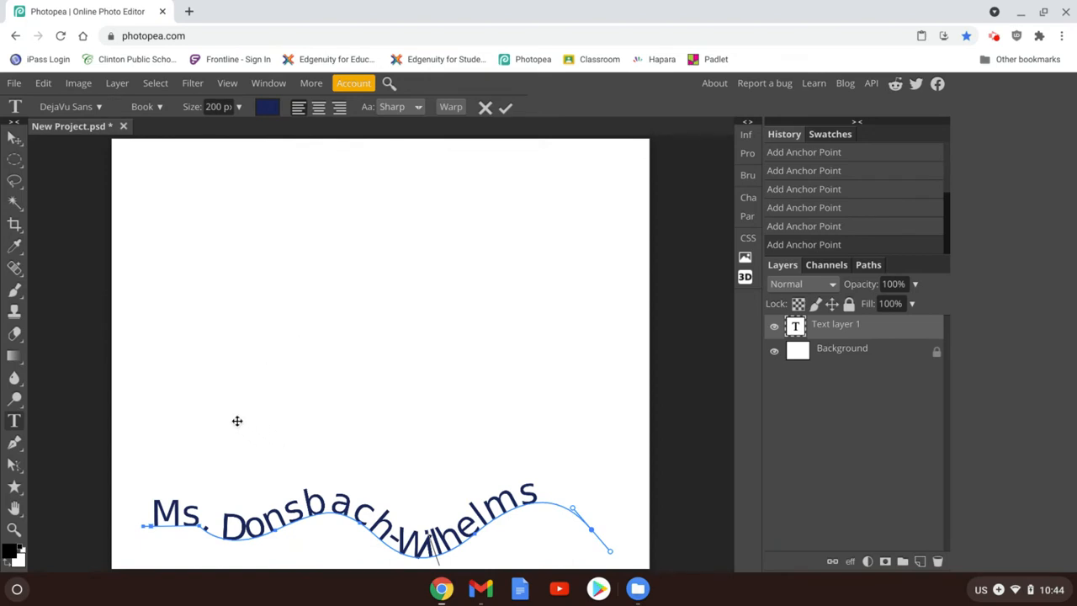
- Draw a large circular path above the wavy text with the Ellipse tool in Path mode, and delete a narrow trial ellipse beside it
{"action": "left_click", "coordinate": [15, 487]}
{"action": "left_click", "coordinate": [51, 476]}
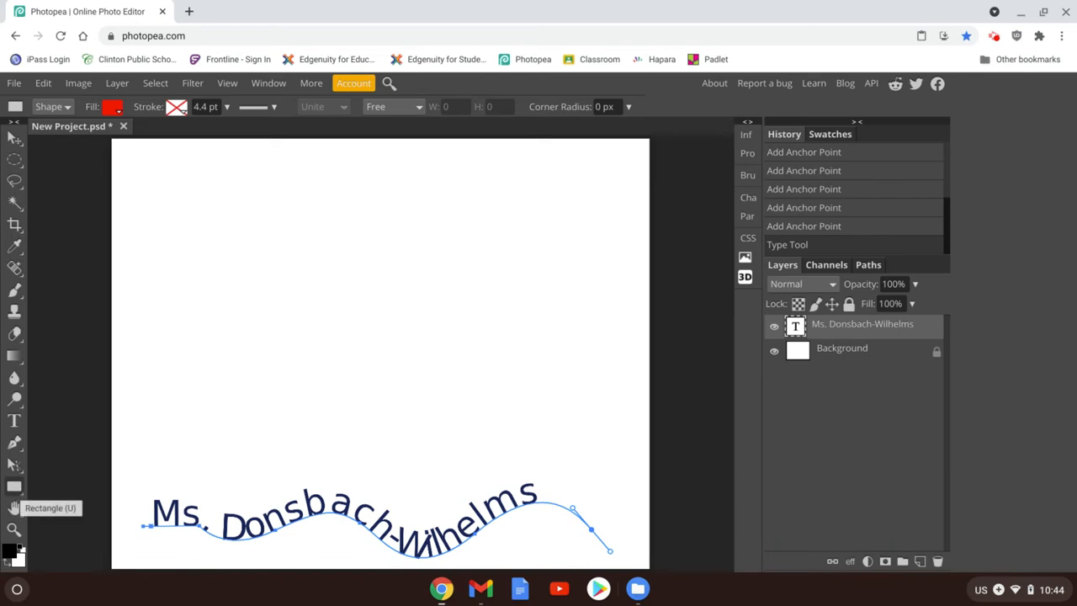
{"action": "right_click", "coordinate": [17, 488]}
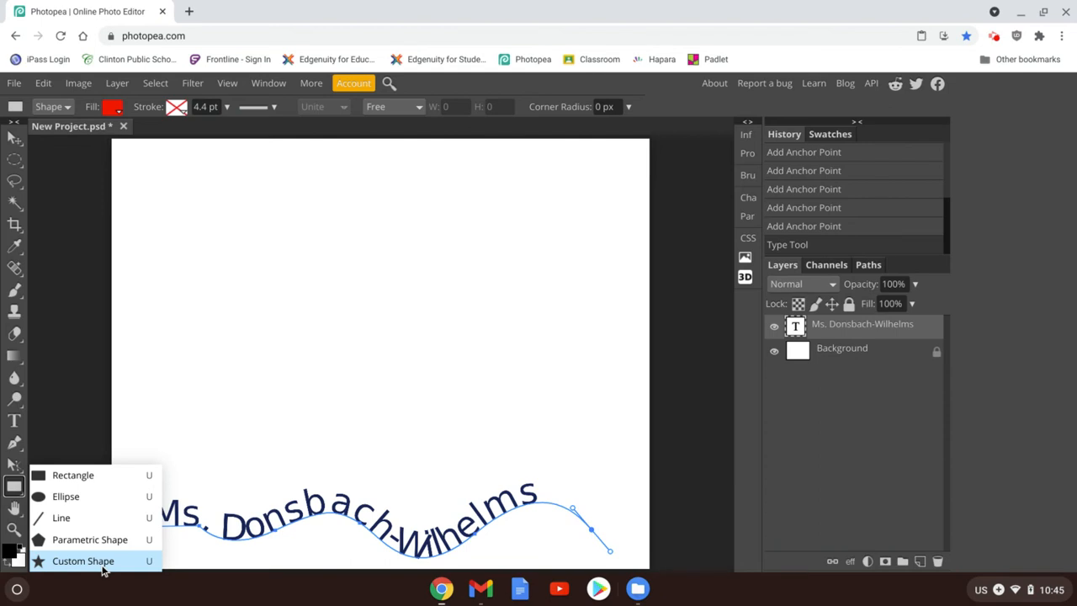
{"action": "left_click", "coordinate": [67, 498]}
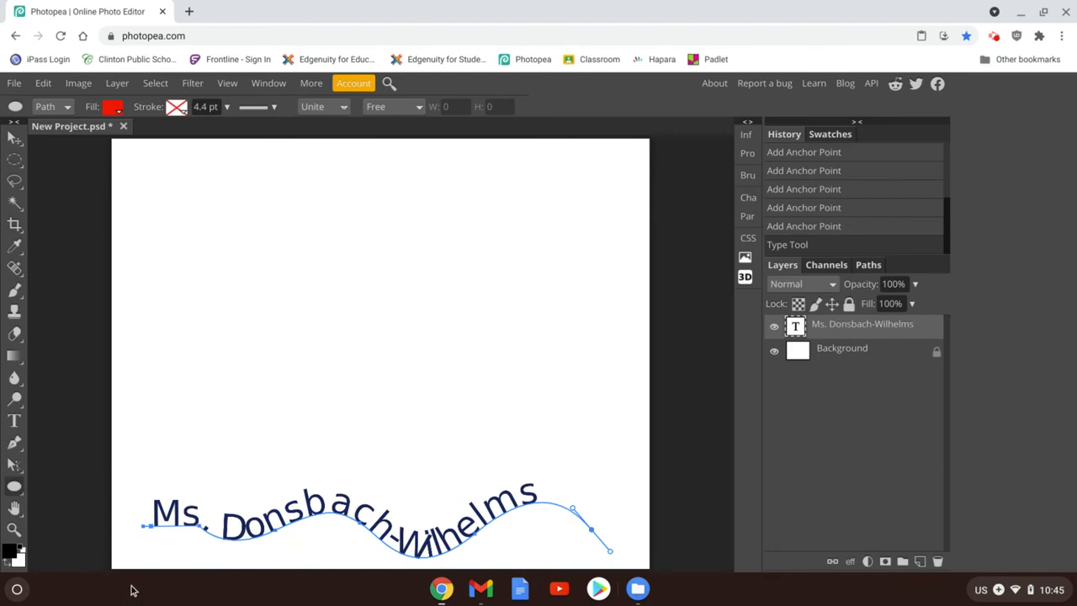
{"action": "left_click", "coordinate": [58, 107]}
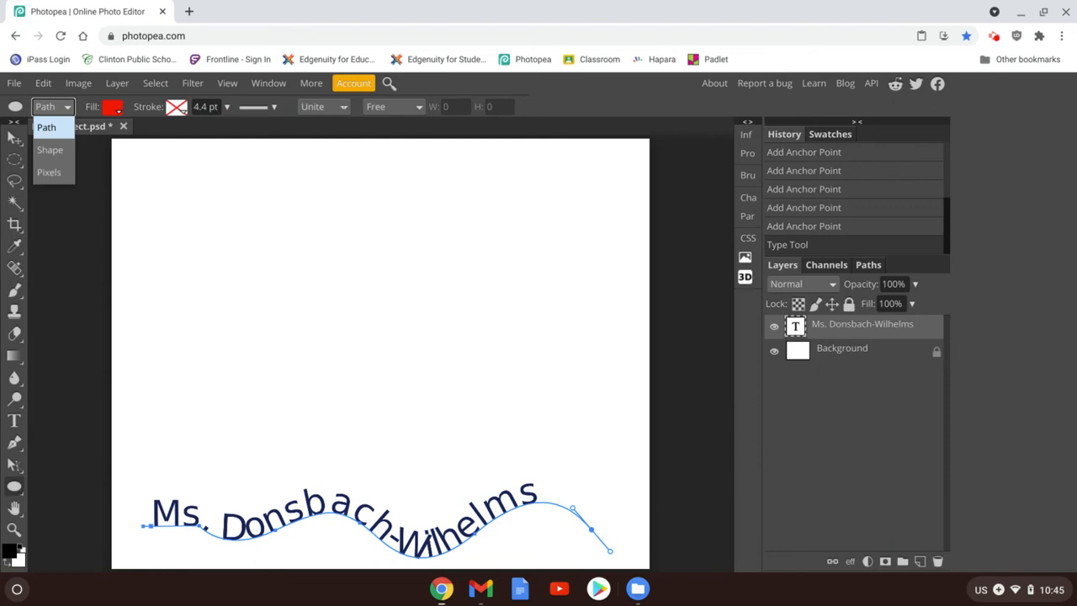
{"action": "left_click", "coordinate": [44, 131]}
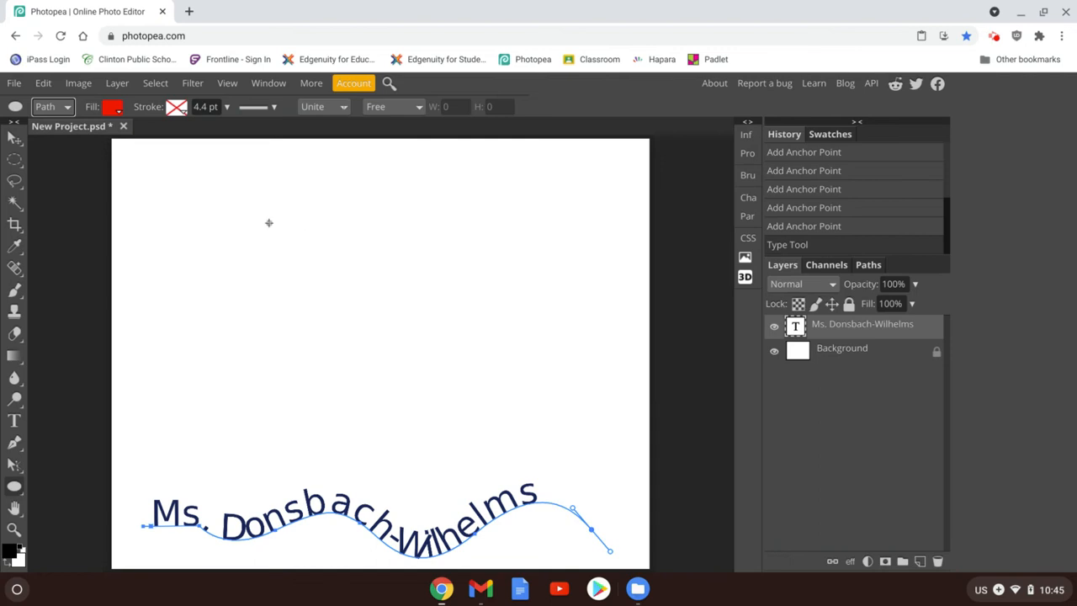
{"action": "left_click_drag", "start_coordinate": [269, 222], "coordinate": [524, 468]}
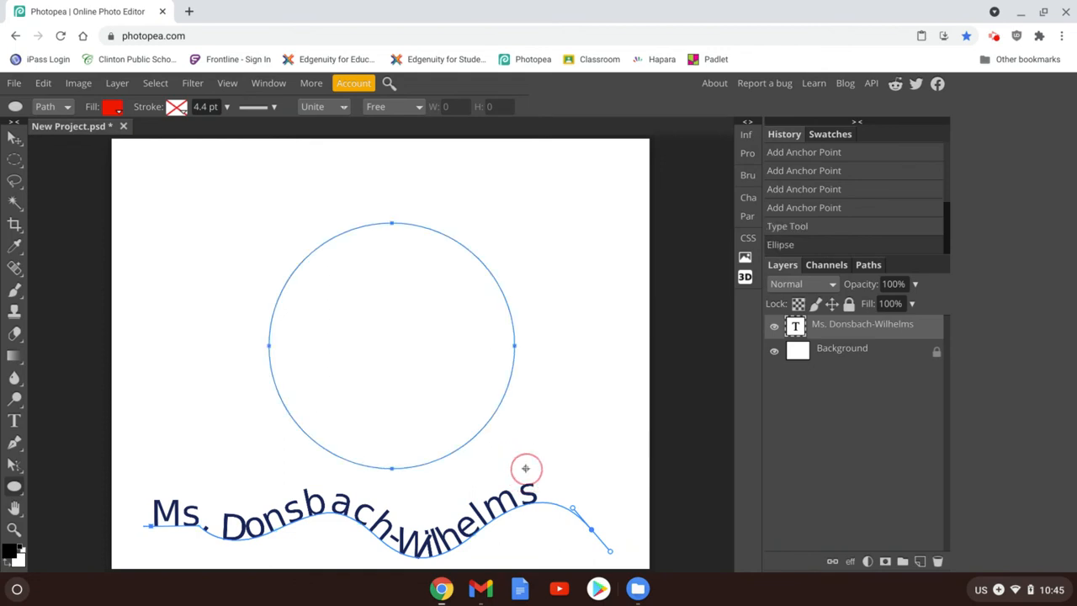
{"action": "left_click_drag", "start_coordinate": [129, 167], "coordinate": [204, 367]}
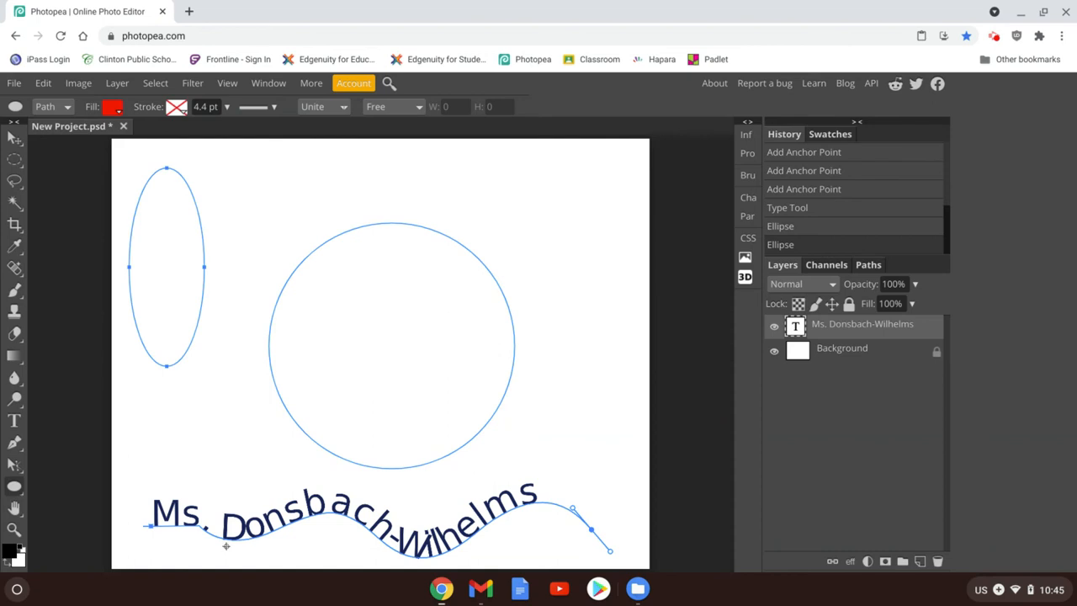
{"action": "key", "text": "Delete"}
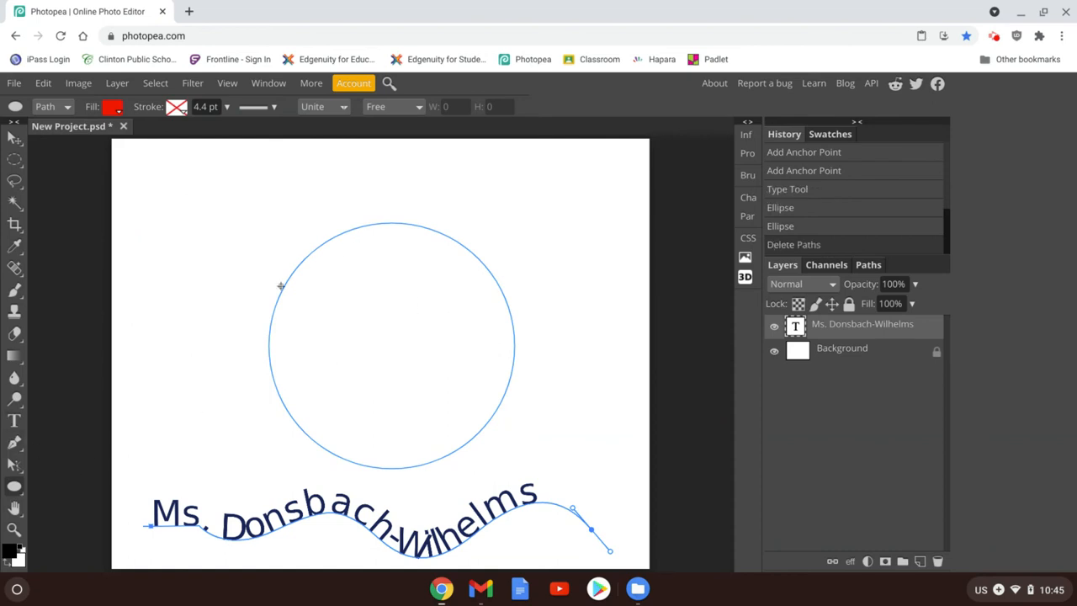
- Set the font size to 150 px with the name's text layer selected
{"action": "left_click", "coordinate": [14, 421]}
{"action": "left_click", "coordinate": [212, 108]}
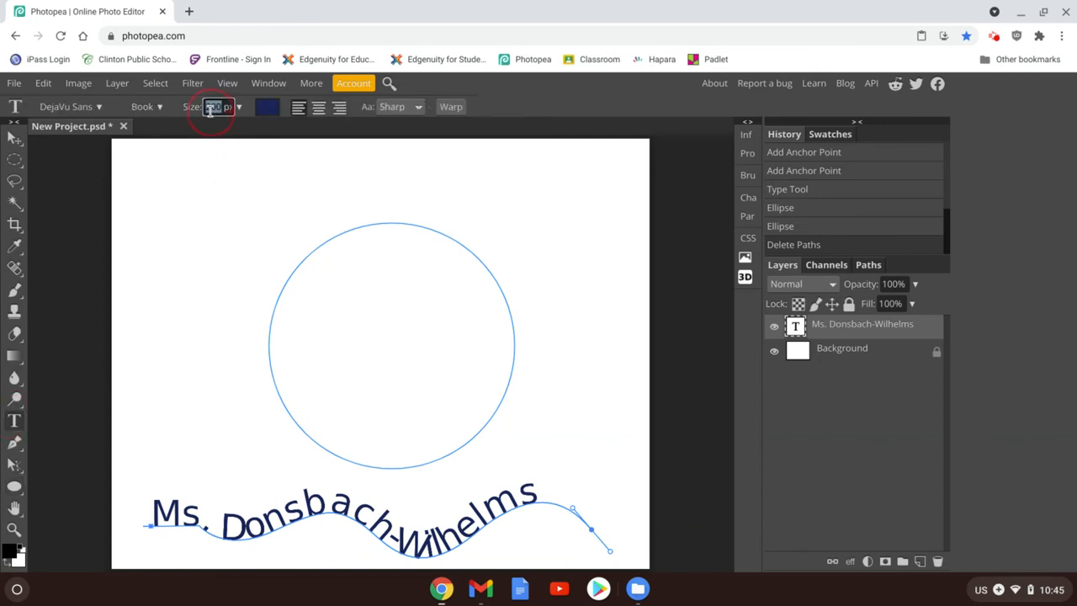
{"action": "type", "text": "150"}
{"action": "key", "text": "Return"}
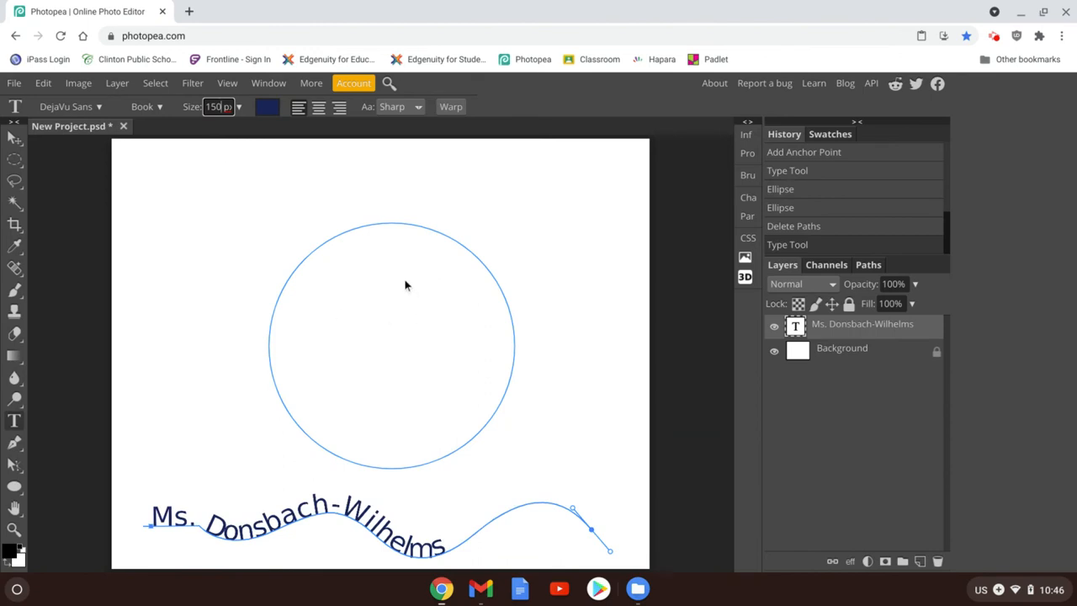
- Try to place the teacher's name as text along the top of the circular path, and erase the typed characters
{"action": "left_click", "coordinate": [372, 228]}
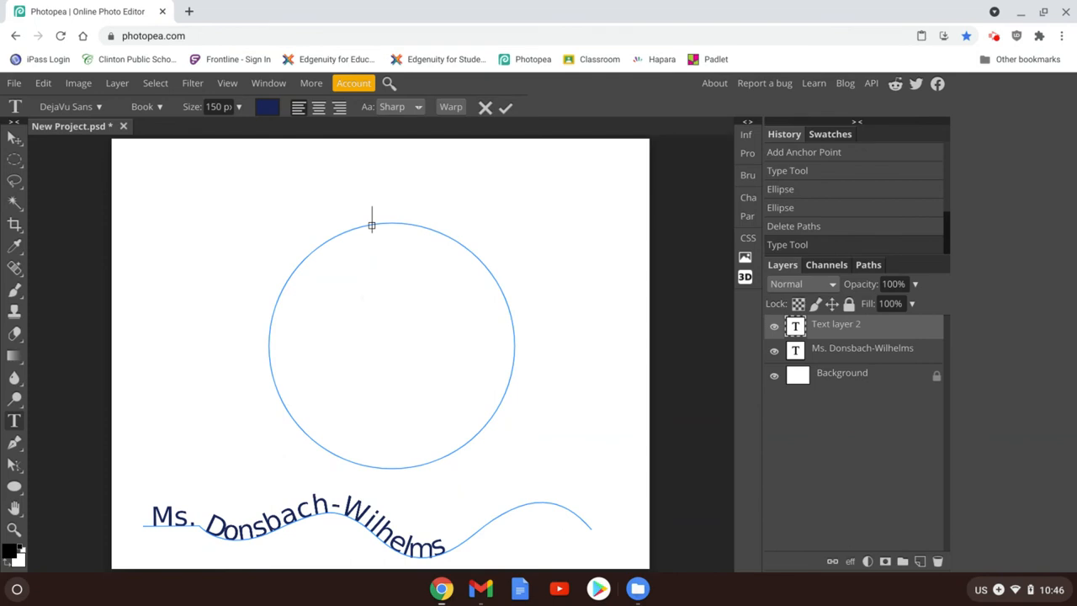
{"action": "type", "text": "Ms. "}
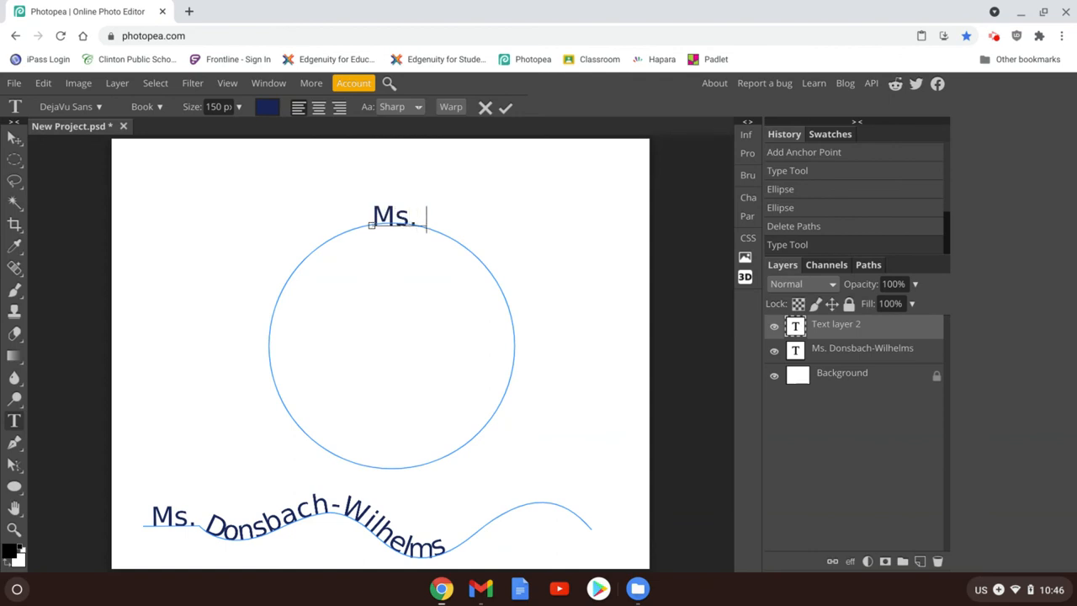
{"action": "type", "text": "Donsbach"}
{"action": "key", "text": "BackSpace"}
{"action": "key", "text": "BackSpace"}
{"action": "key", "text": "BackSpace"}
{"action": "key", "text": "BackSpace"}
{"action": "key", "text": "BackSpace"}
{"action": "key", "text": "BackSpace"}
{"action": "key", "text": "BackSpace"}
{"action": "key", "text": "BackSpace"}
{"action": "key", "text": "BackSpace"}
{"action": "key", "text": "BackSpace"}
{"action": "key", "text": "BackSpace"}
{"action": "key", "text": "BackSpace"}
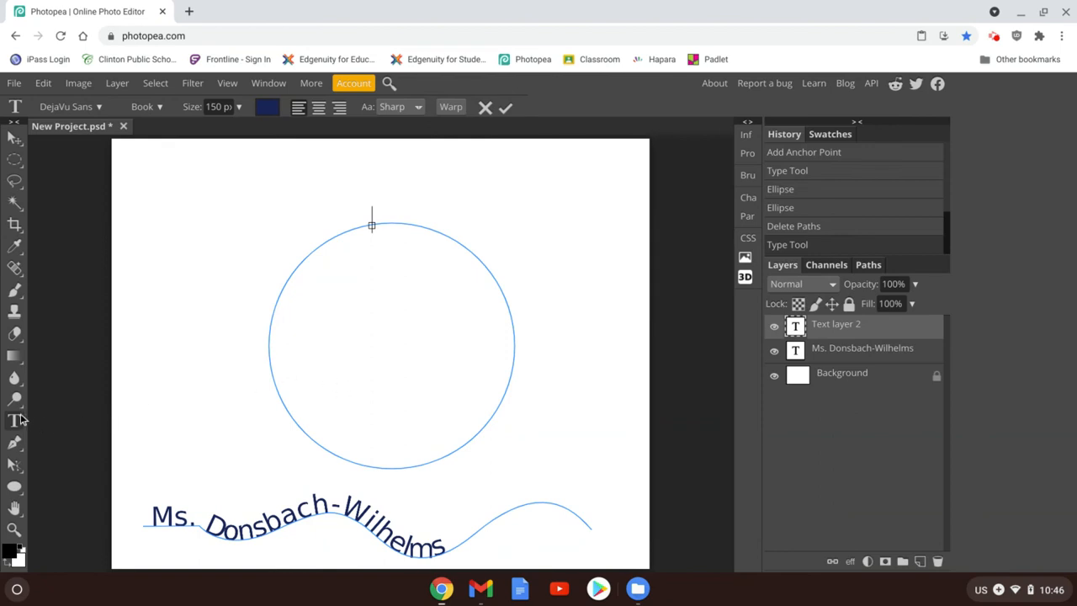
{"action": "left_click", "coordinate": [14, 424]}
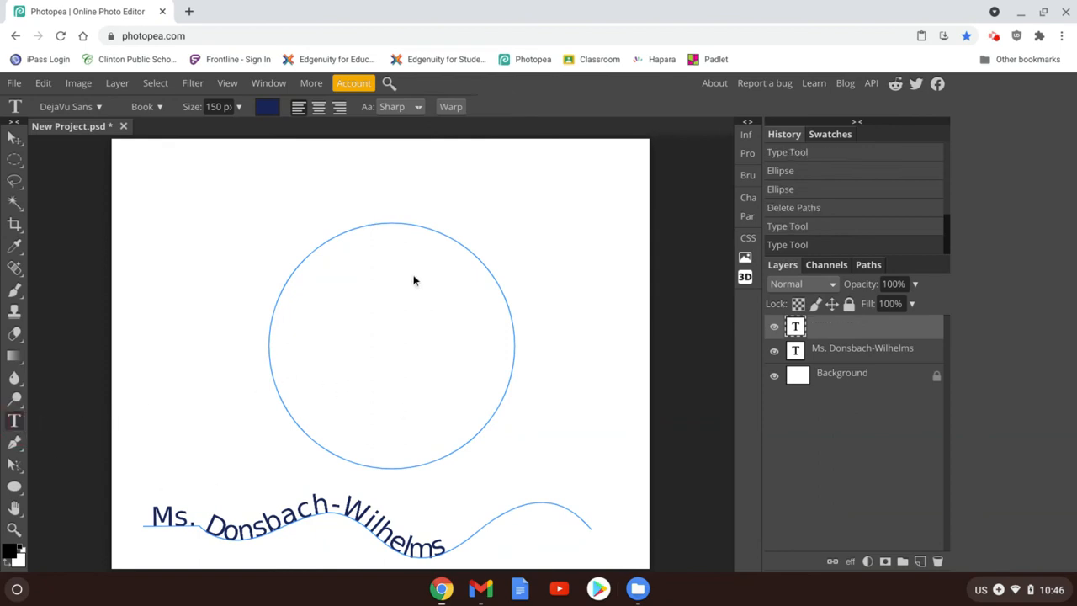
- Place the teacher's name twice in a row as text around the circular path, starting at the circle's upper-left edge
{"action": "left_click", "coordinate": [306, 261]}
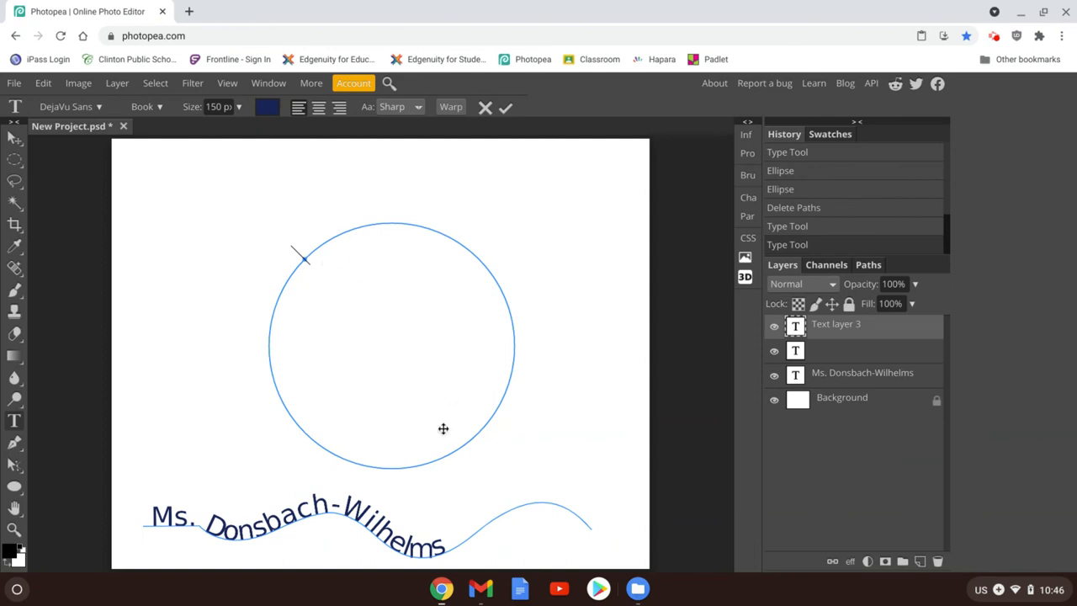
{"action": "type", "text": "Ms. Do"}
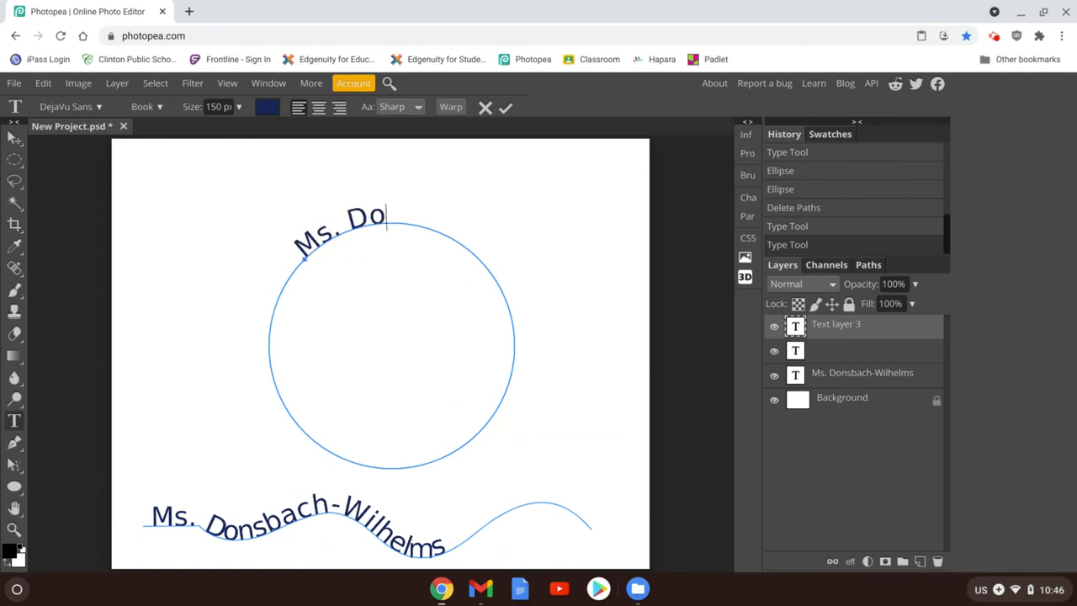
{"action": "type", "text": "nsbach-"}
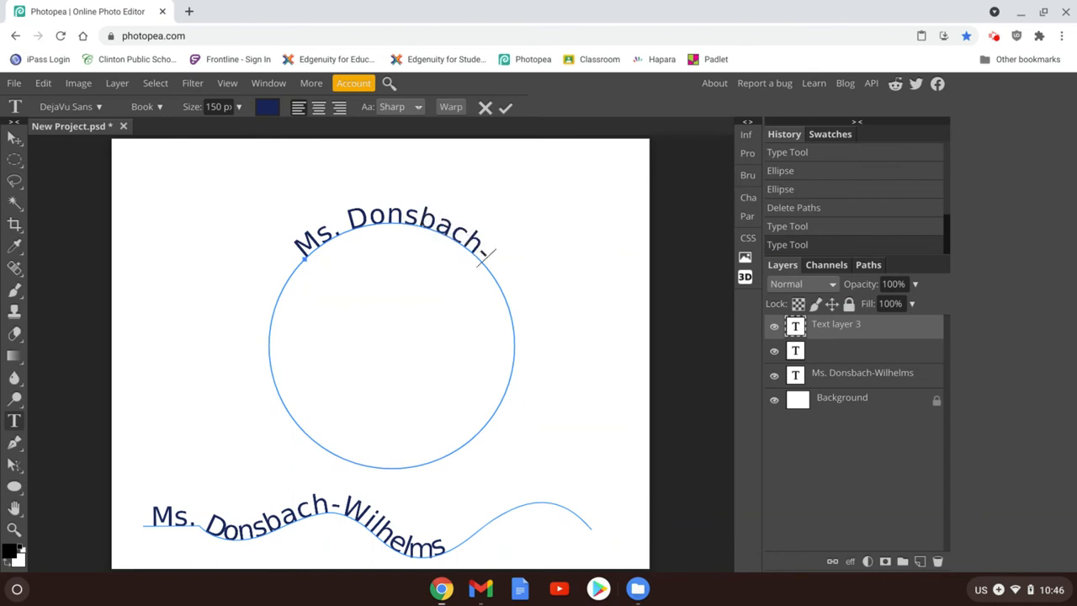
{"action": "type", "text": "Wilhelm"}
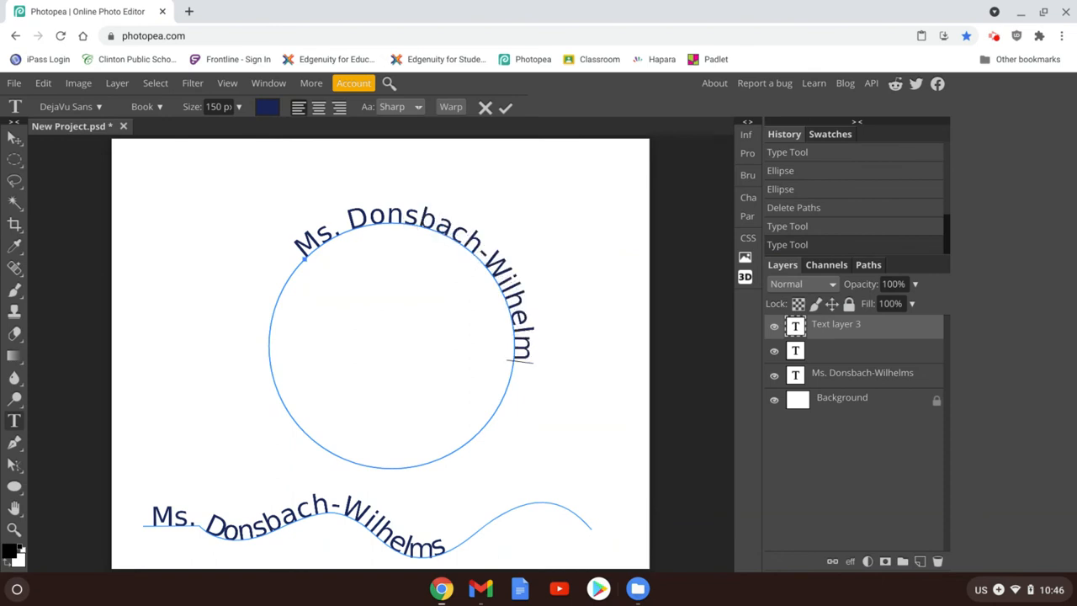
{"action": "type", "text": "s"}
{"action": "type", "text": "Ms. Donsb"}
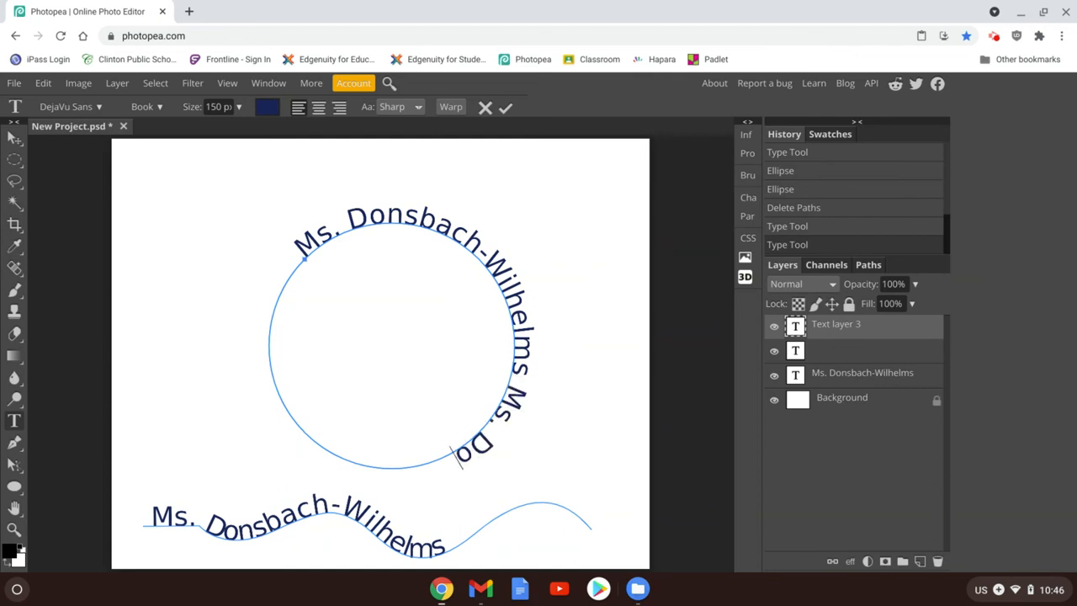
{"action": "type", "text": "ach-Wilhelms"}
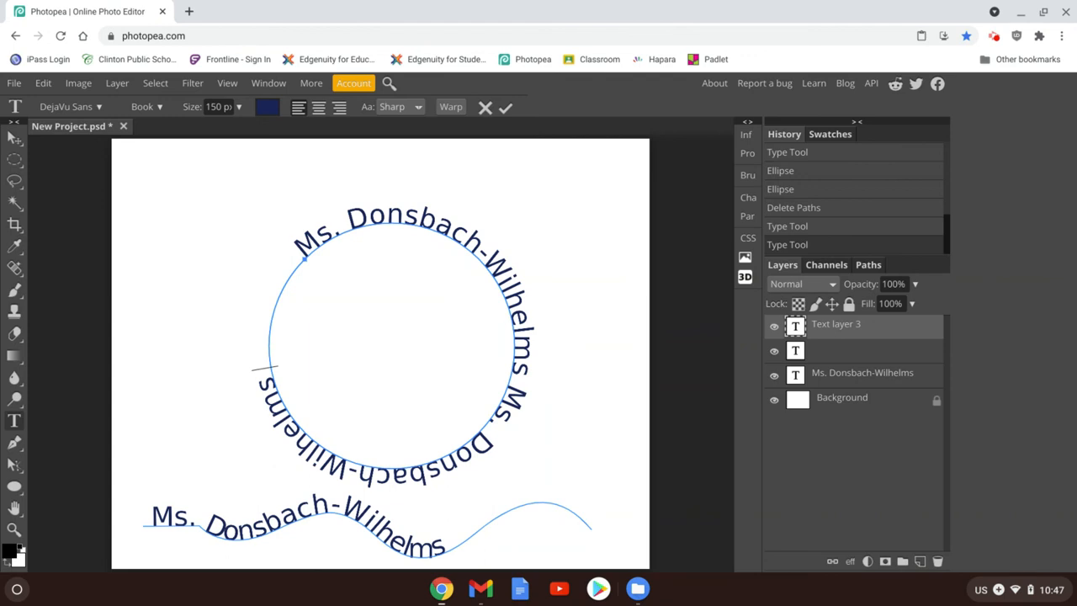
- Try to add a third repetition of the name on the circular path, and erase the extra characters
{"action": "type", "text": " Ms. Do"}
{"action": "key", "text": "BackSpace"}
{"action": "key", "text": "BackSpace"}
{"action": "type", "text": "Don"}
{"action": "key", "text": "BackSpace"}
{"action": "key", "text": "BackSpace"}
{"action": "key", "text": "BackSpace"}
{"action": "key", "text": "BackSpace"}
{"action": "key", "text": "BackSpace"}
{"action": "key", "text": "BackSpace"}
{"action": "key", "text": "BackSpace"}
- Draw a five-sided polygon path over the canvas's upper-left corner with the Parametric Shape tool in Path mode
{"action": "right_click", "coordinate": [17, 490]}
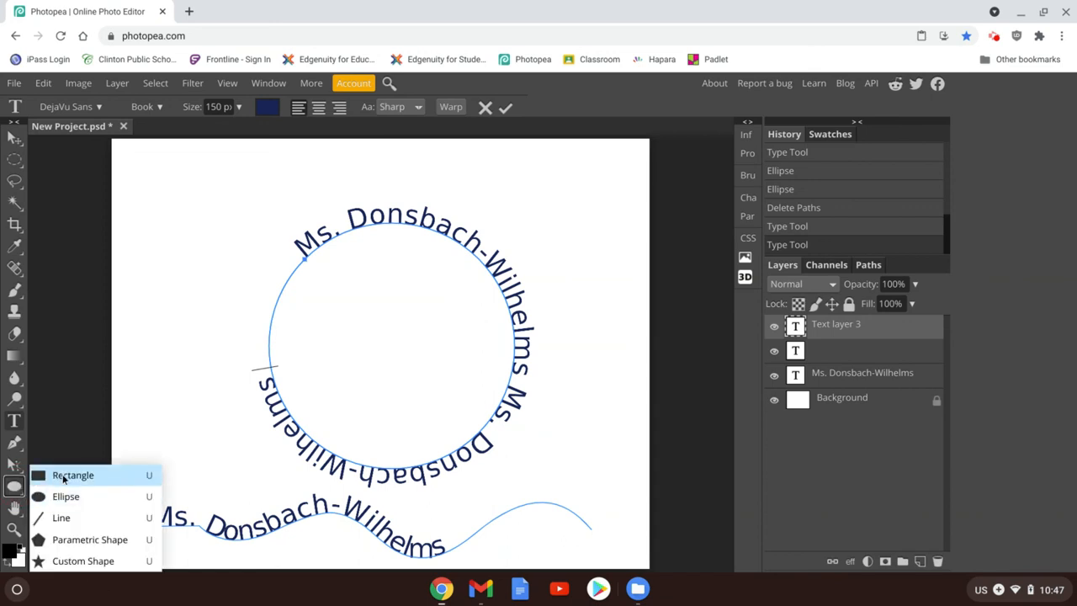
{"action": "left_click", "coordinate": [87, 541]}
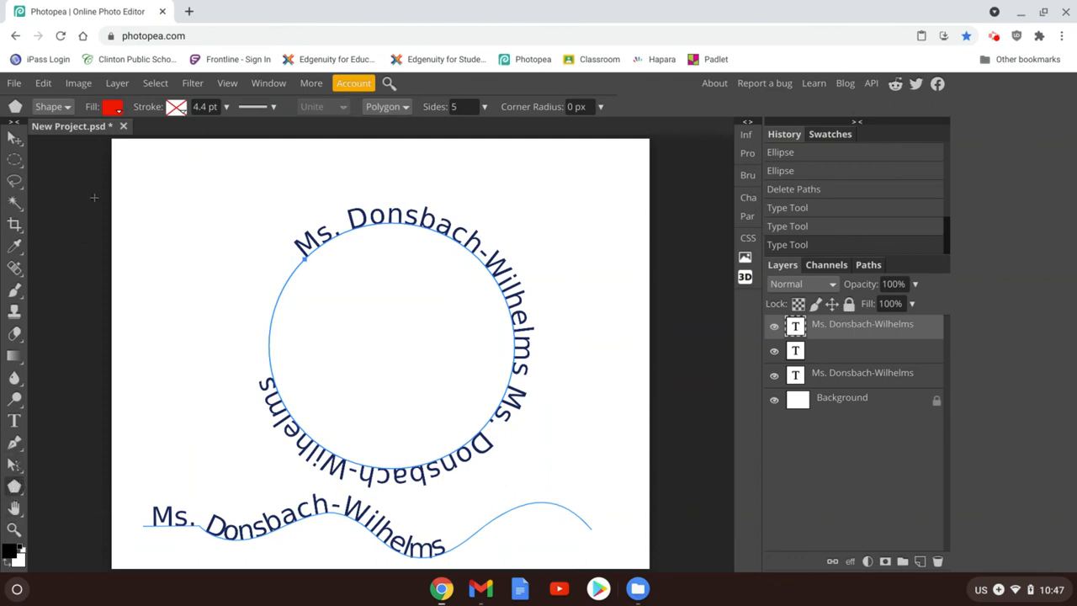
{"action": "left_click", "coordinate": [52, 107]}
{"action": "left_click", "coordinate": [53, 128]}
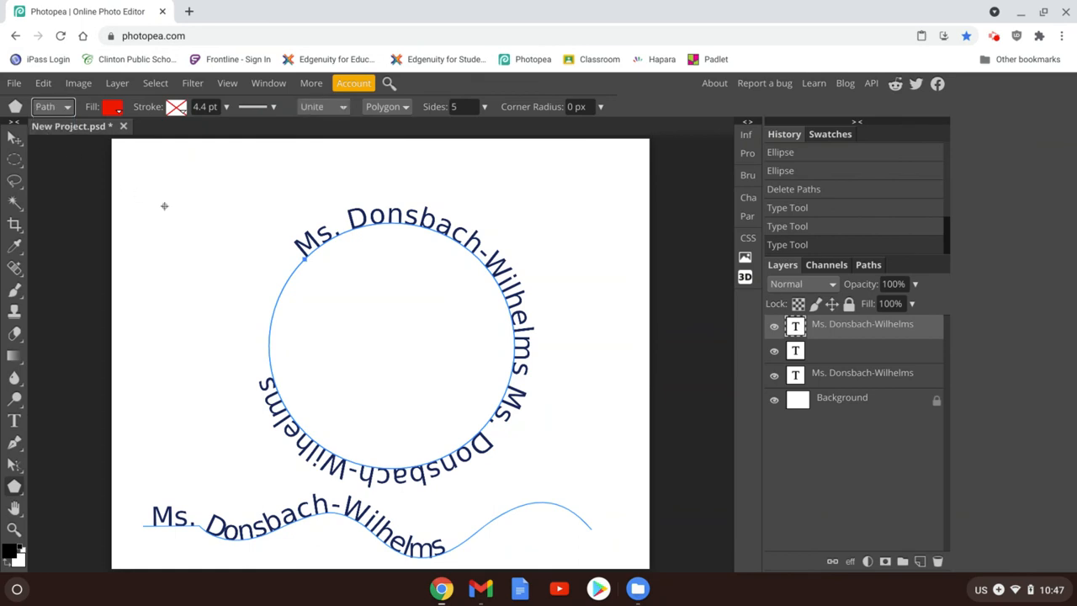
{"action": "left_click_drag", "start_coordinate": [144, 188], "coordinate": [202, 268]}
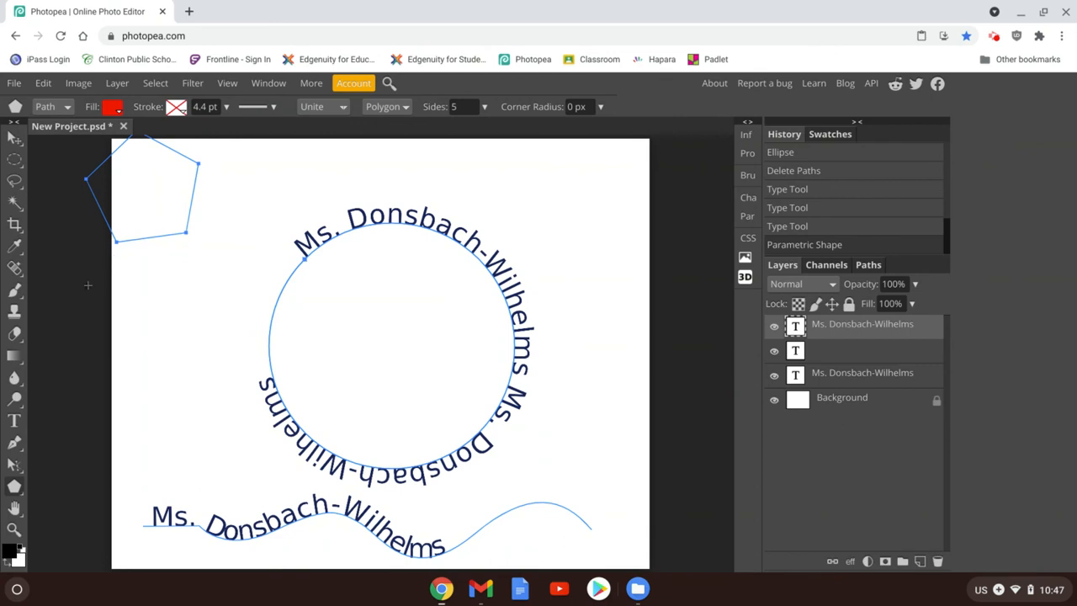
- Examine the shape library of the Custom Shape tool for outlines usable as text paths
{"action": "right_click", "coordinate": [15, 487]}
{"action": "left_click", "coordinate": [68, 561]}
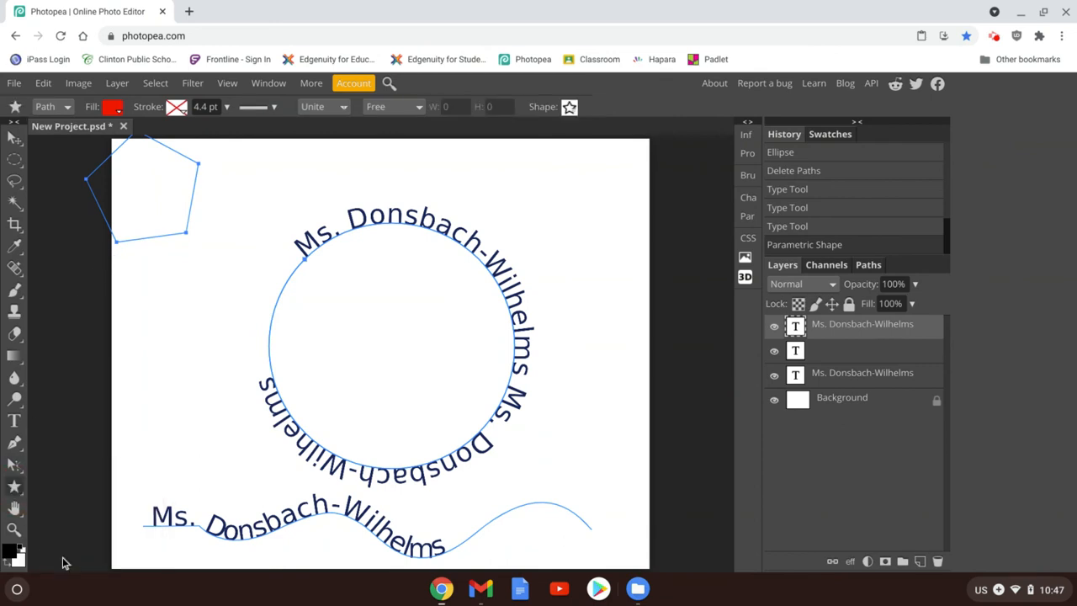
{"action": "left_click", "coordinate": [570, 106]}
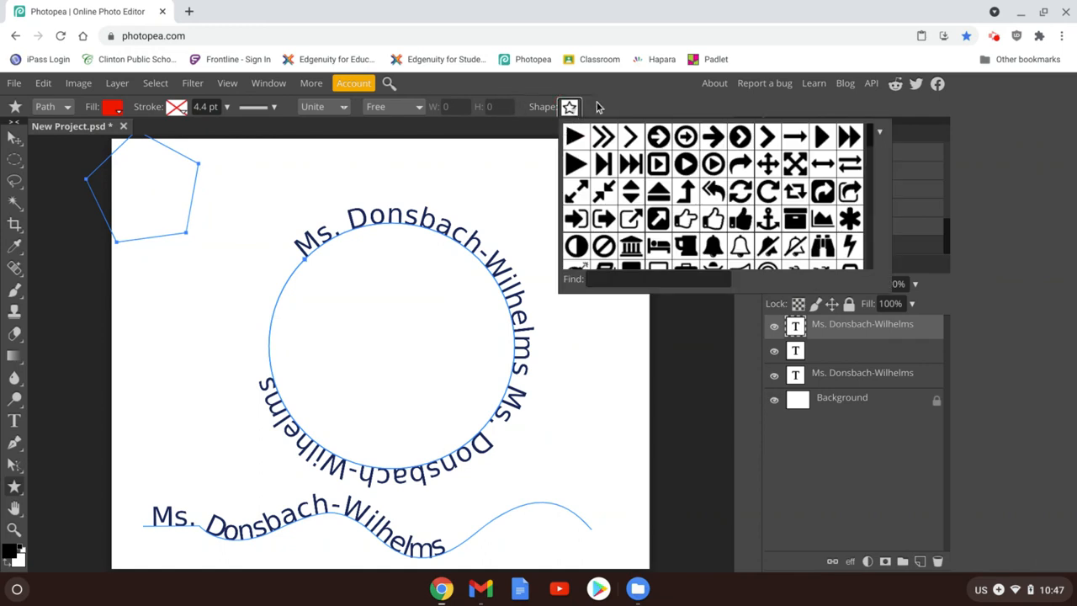
{"action": "scroll", "coordinate": [647, 166], "scroll_direction": "down", "scroll_amount": 1}
{"action": "scroll", "coordinate": [648, 167], "scroll_direction": "down", "scroll_amount": 10}
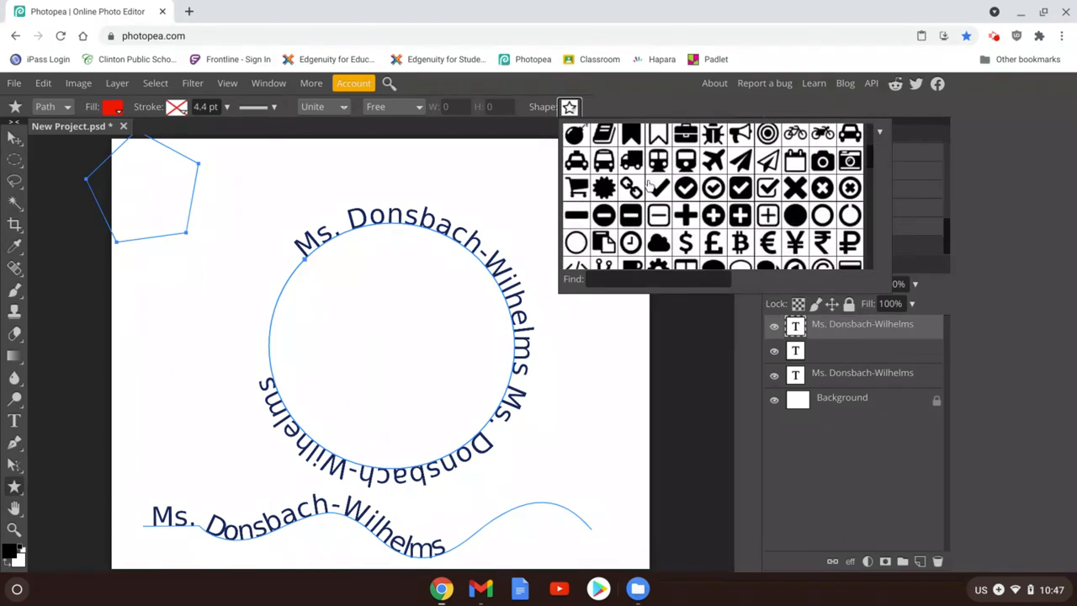
{"action": "scroll", "coordinate": [648, 177], "scroll_direction": "down", "scroll_amount": 10}
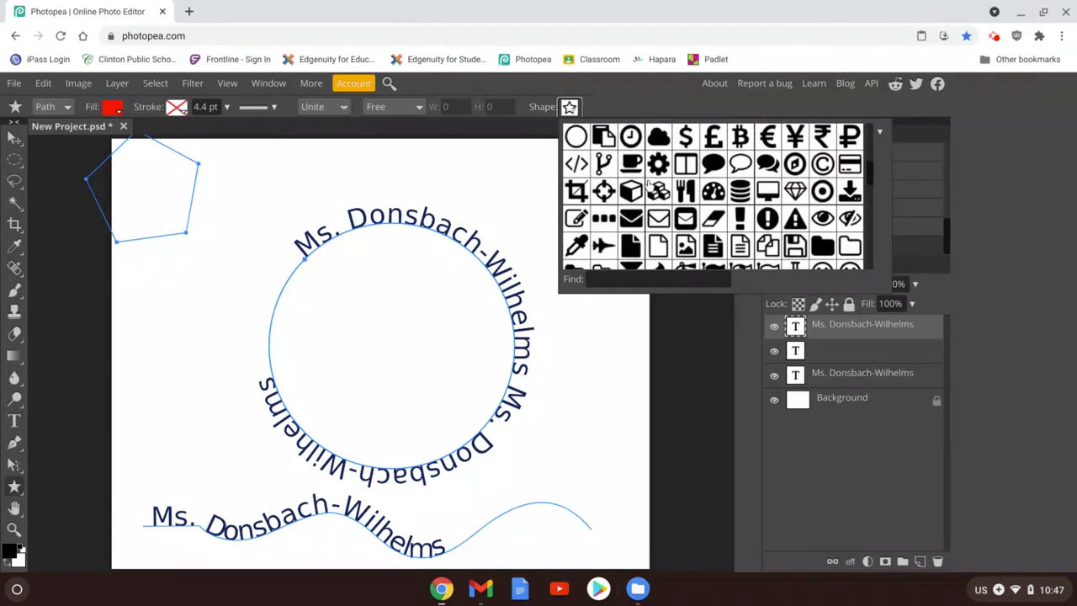
{"action": "scroll", "coordinate": [648, 183], "scroll_direction": "down", "scroll_amount": 4}
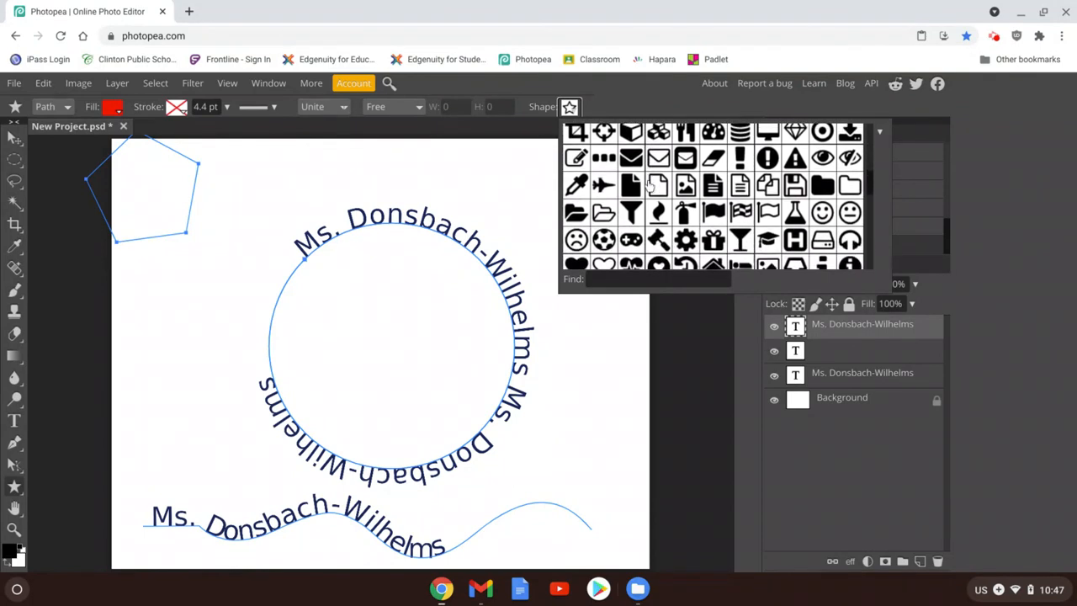
{"action": "scroll", "coordinate": [648, 185], "scroll_direction": "down", "scroll_amount": 5}
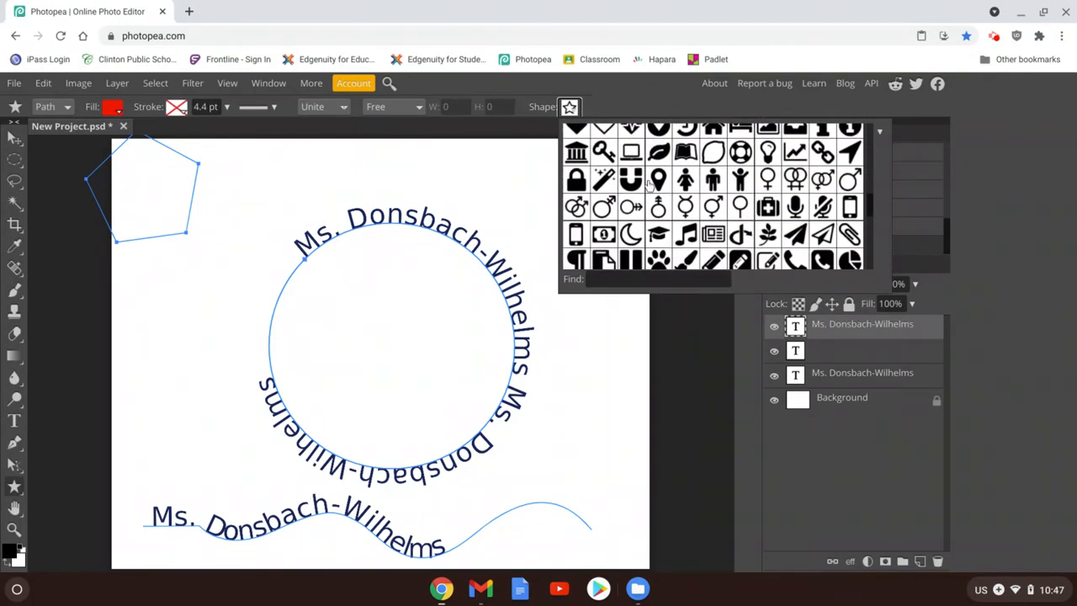
{"action": "scroll", "coordinate": [648, 184], "scroll_direction": "up", "scroll_amount": 3}
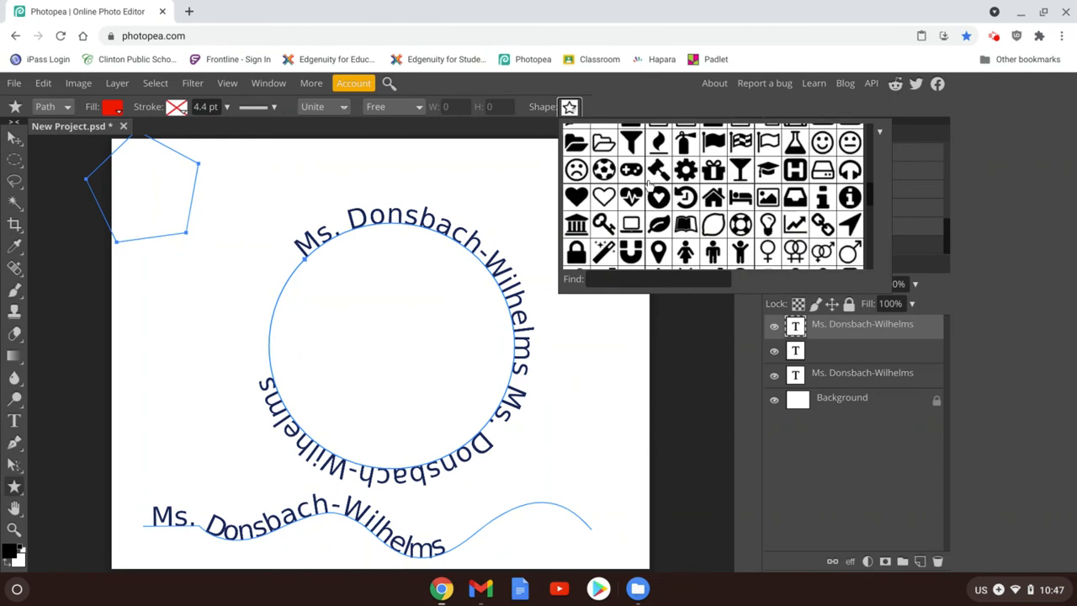
{"action": "scroll", "coordinate": [648, 184], "scroll_direction": "up", "scroll_amount": 5}
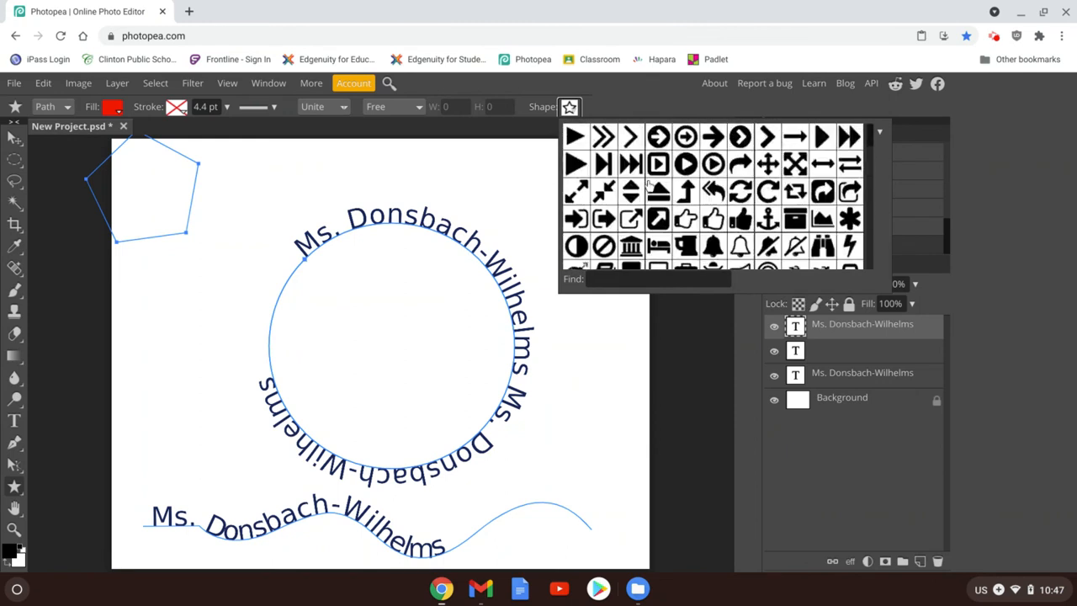
{"action": "left_click", "coordinate": [633, 106]}
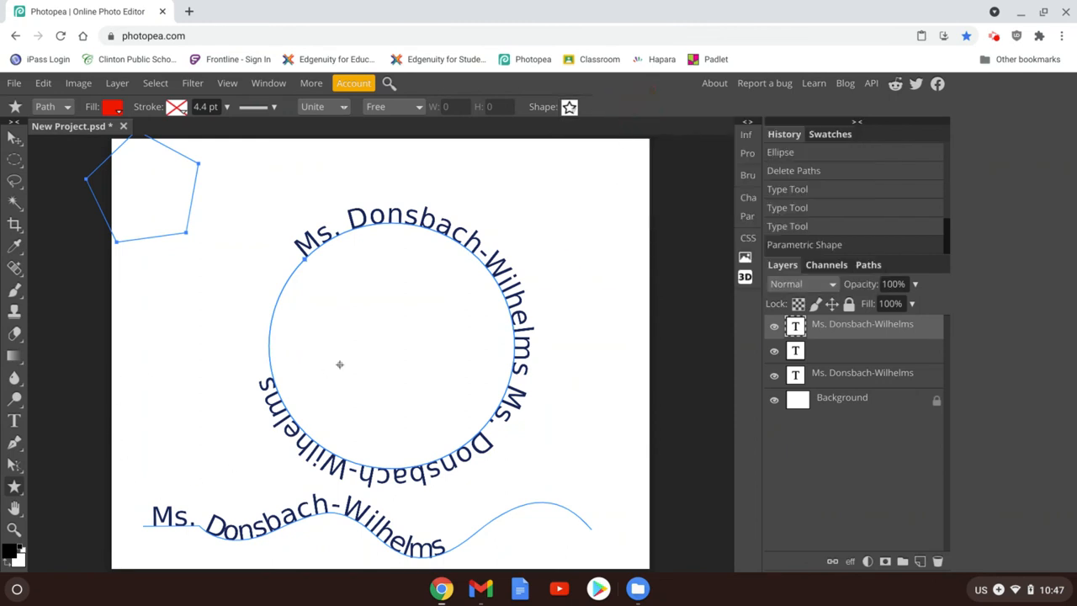